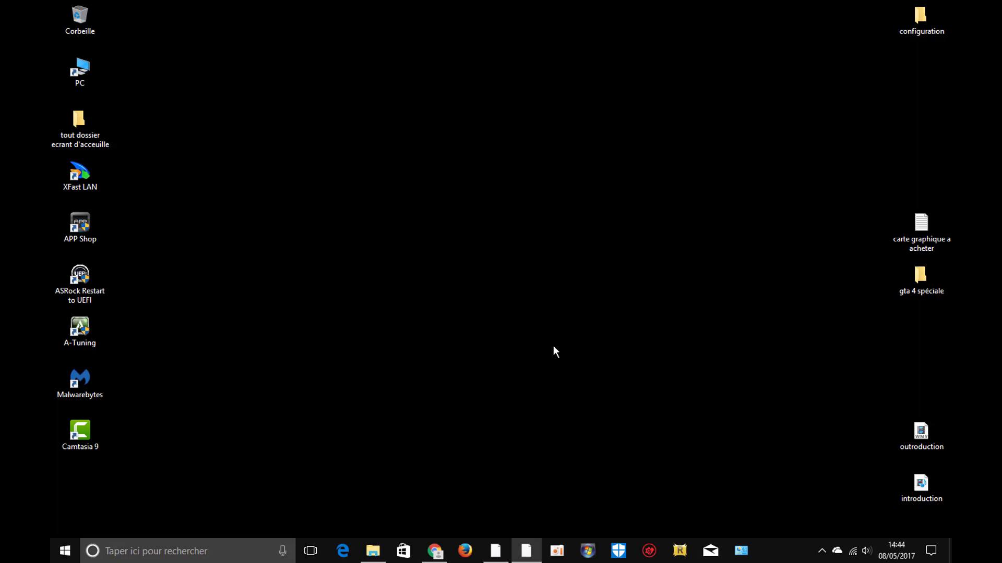
Step: Open the Control Panel and go to Périphériques et imprimantes under Matériel et audio
right_click(554, 348)
click(607, 320)
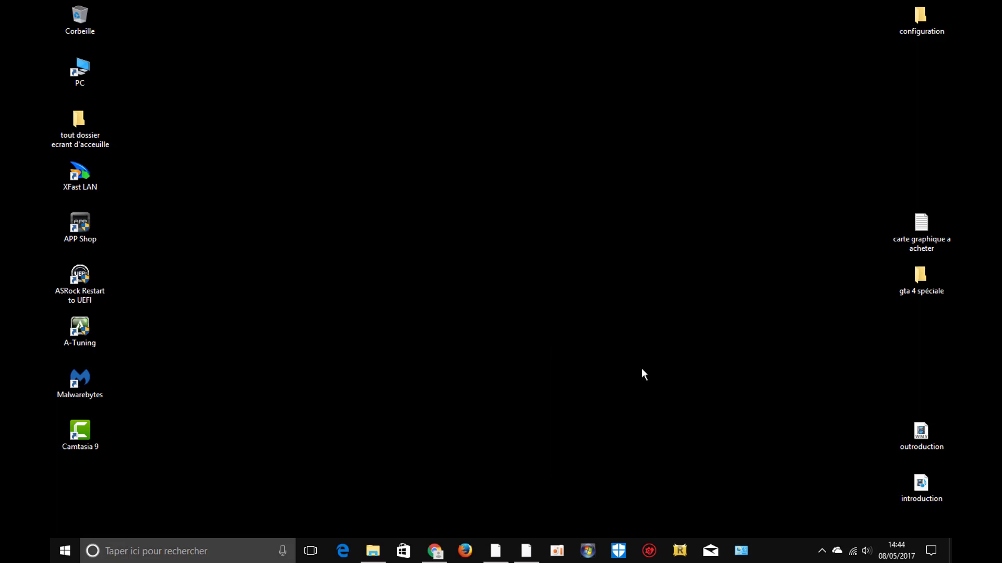
click(749, 545)
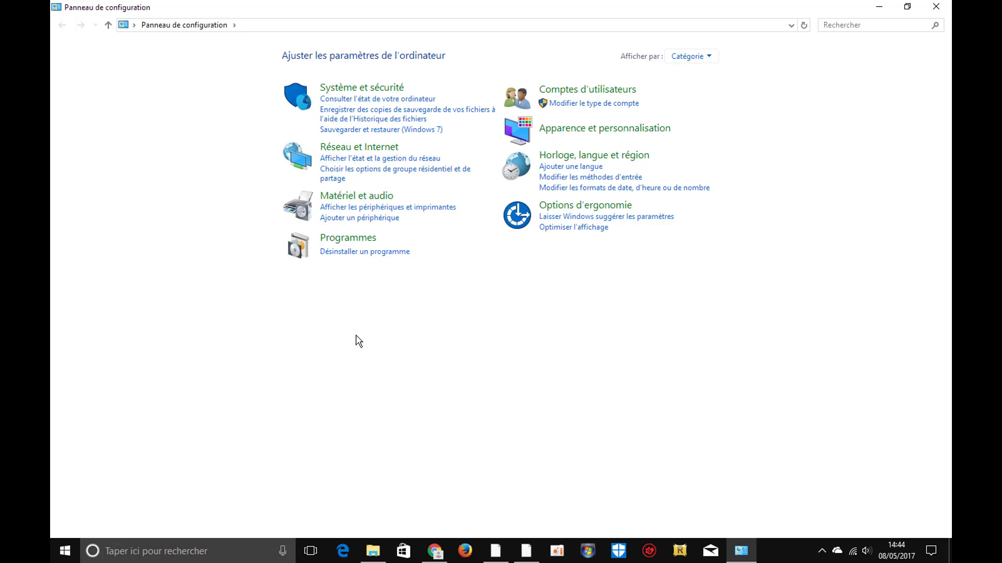
click(366, 197)
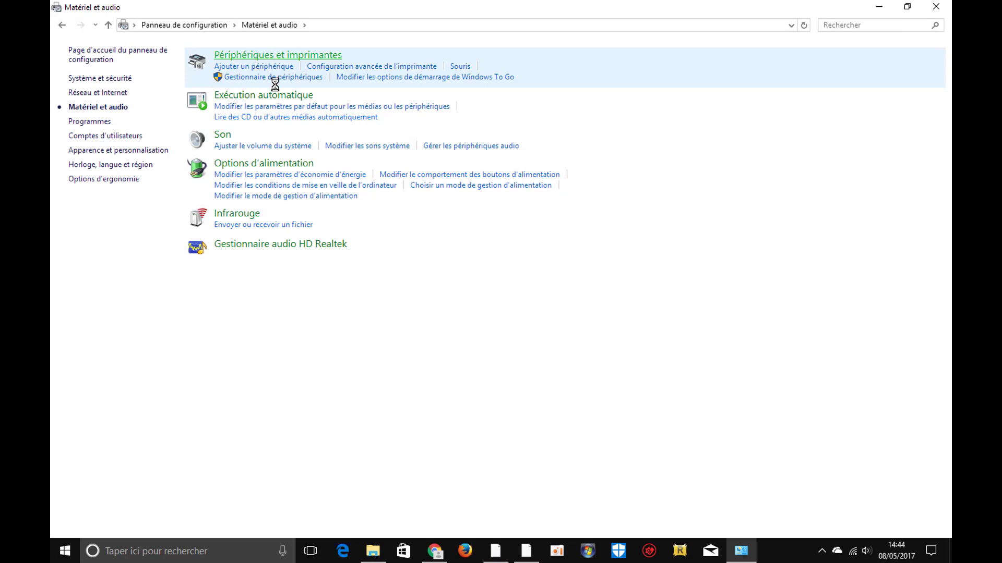
click(261, 56)
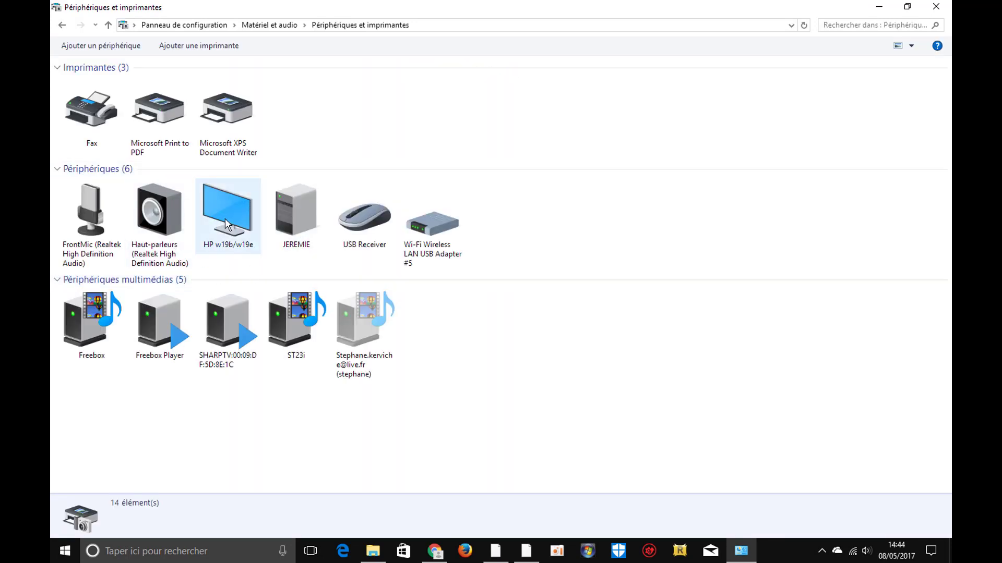
Step: Examine the general and hardware properties of the Wi-Fi Wireless LAN USB Adapter #5, and close them
click(428, 232)
click(428, 233)
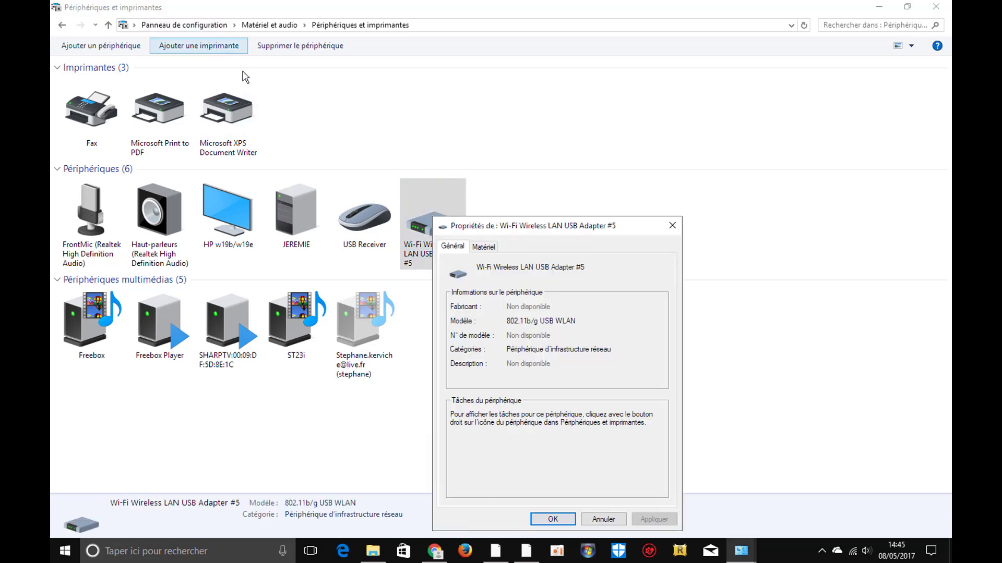
drag(506, 225, 439, 103)
click(417, 124)
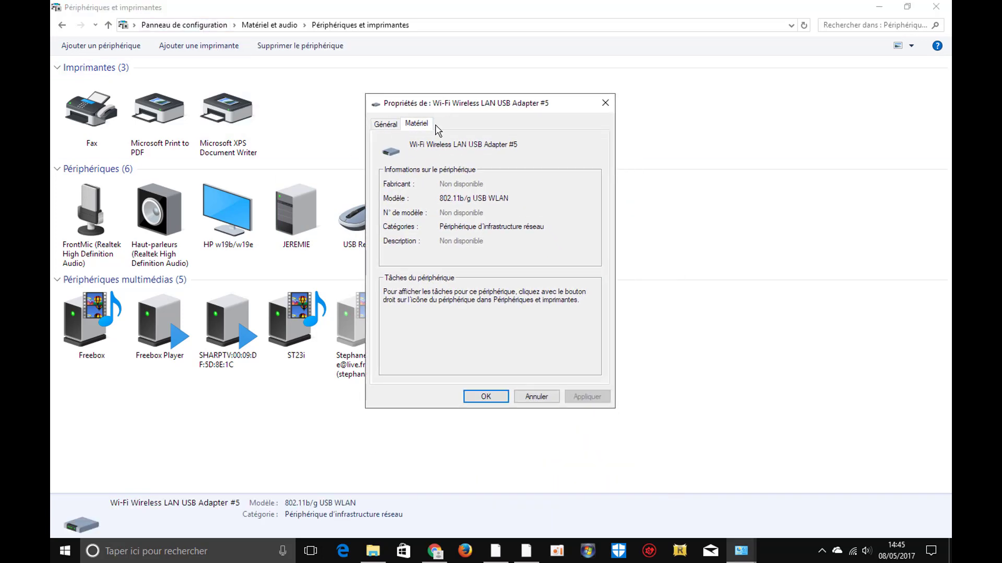
click(385, 124)
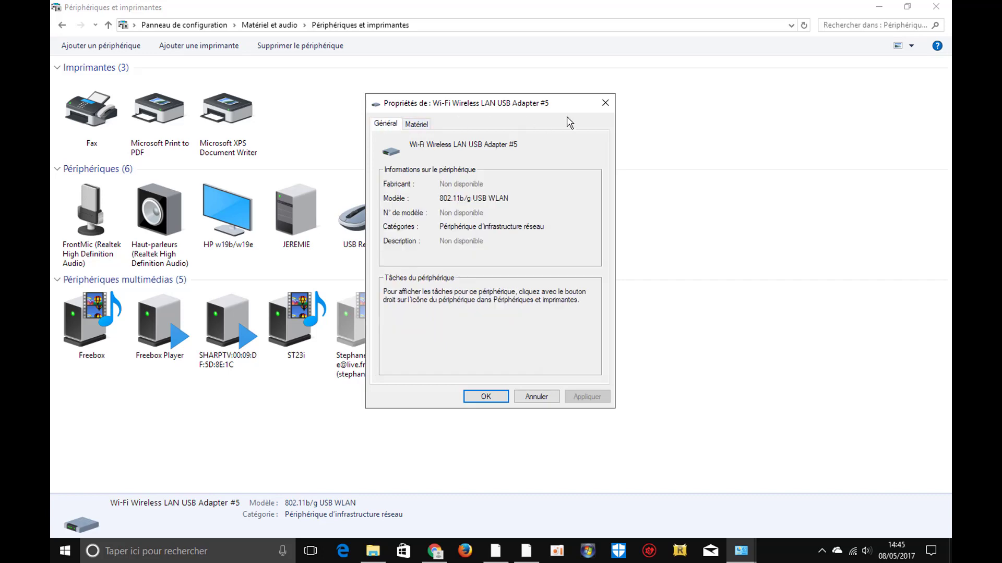
click(605, 103)
Step: View the properties of the HP w19b/w19e monitor and close them
double_click(224, 211)
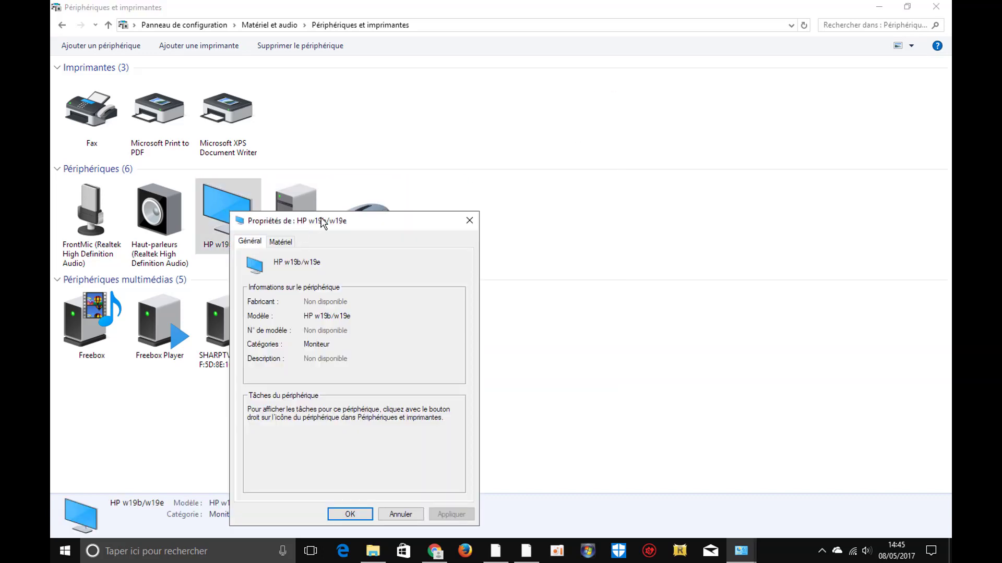
drag(322, 222, 372, 116)
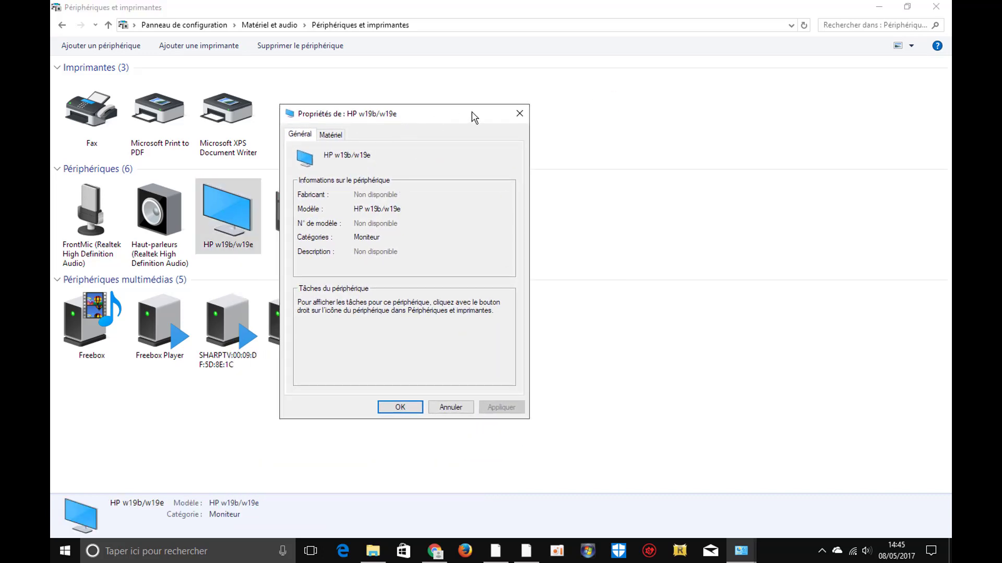
click(519, 112)
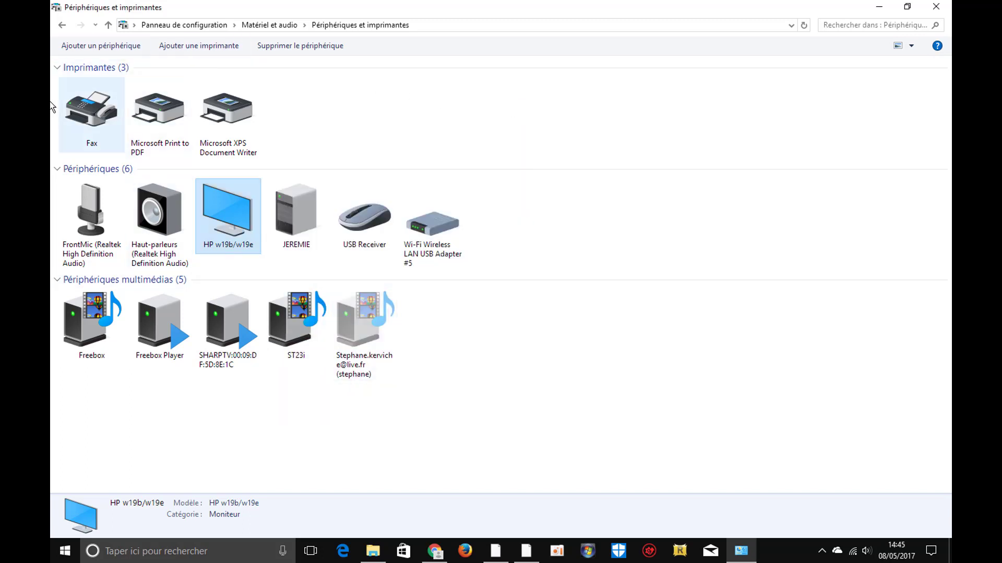
Step: Return to Matériel et audio, open the Gestionnaire de périphériques and select the graphics card under Cartes graphiques
click(62, 25)
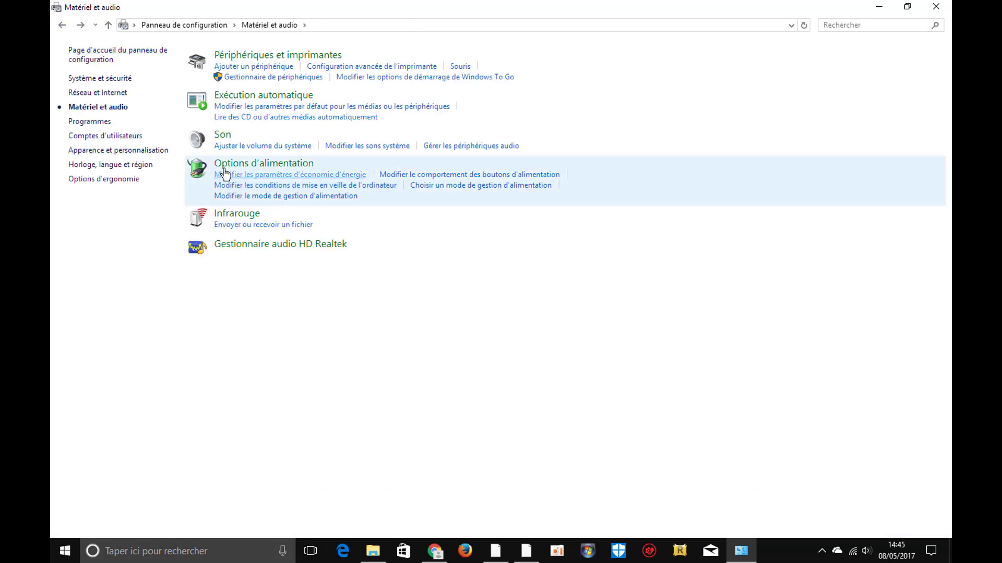
click(305, 77)
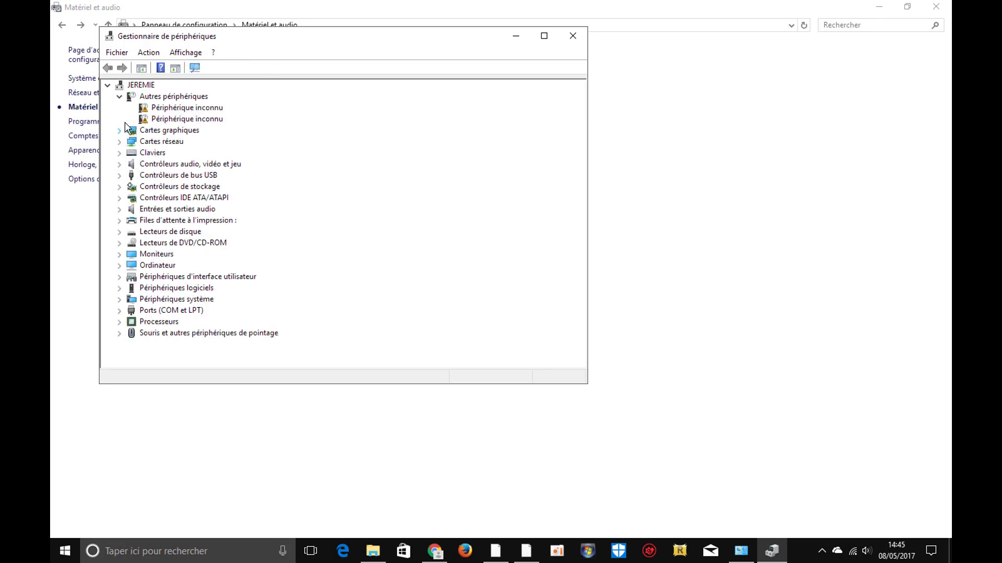
click(120, 97)
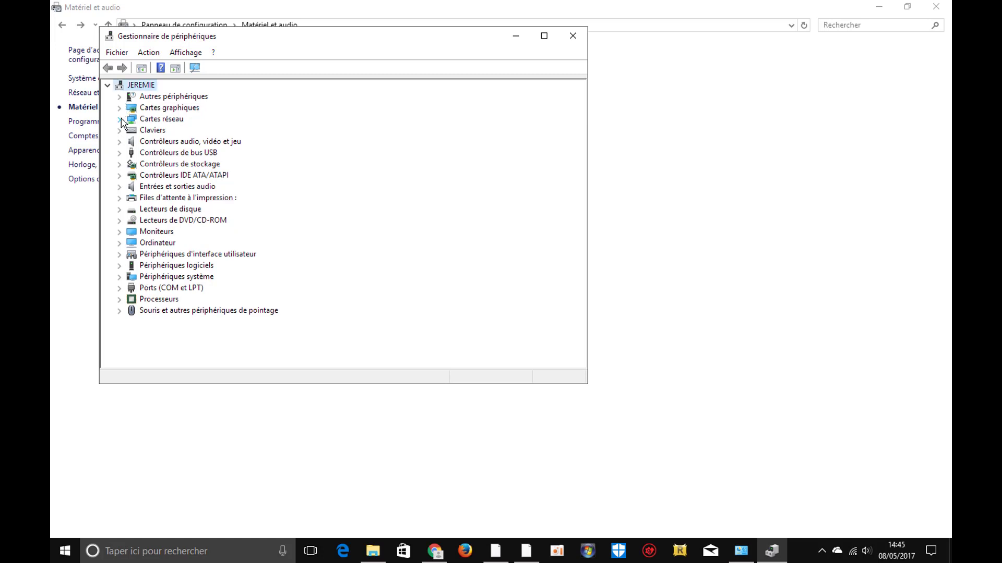
click(119, 108)
click(164, 122)
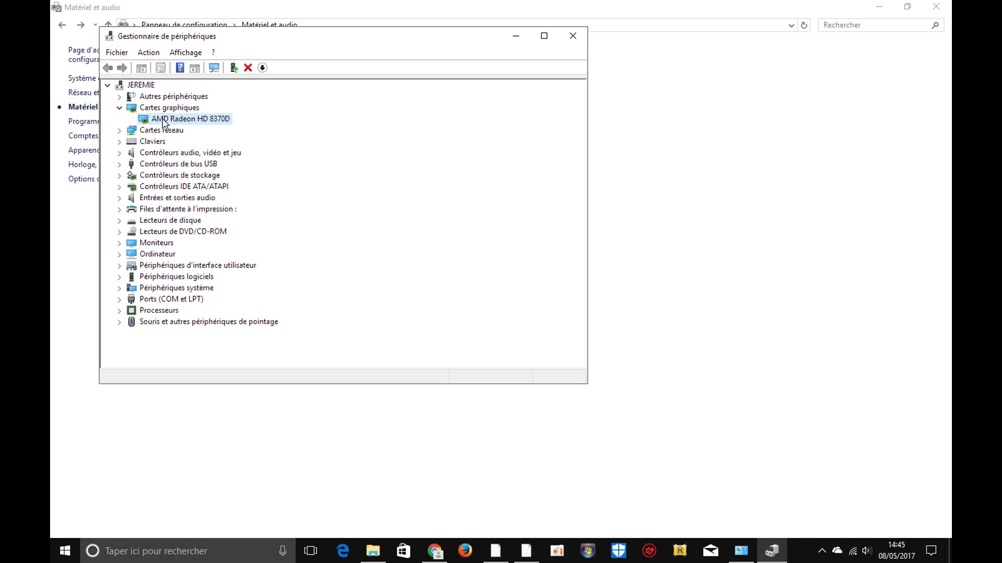
Step: Check the driver update option offered for the AMD Radeon HD 8370D without starting the update
right_click(163, 119)
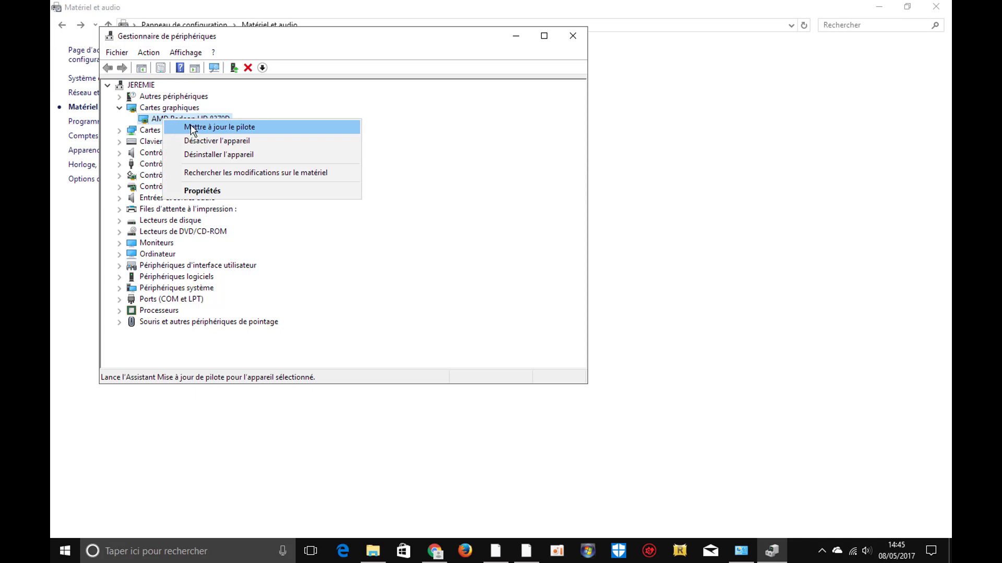
click(303, 100)
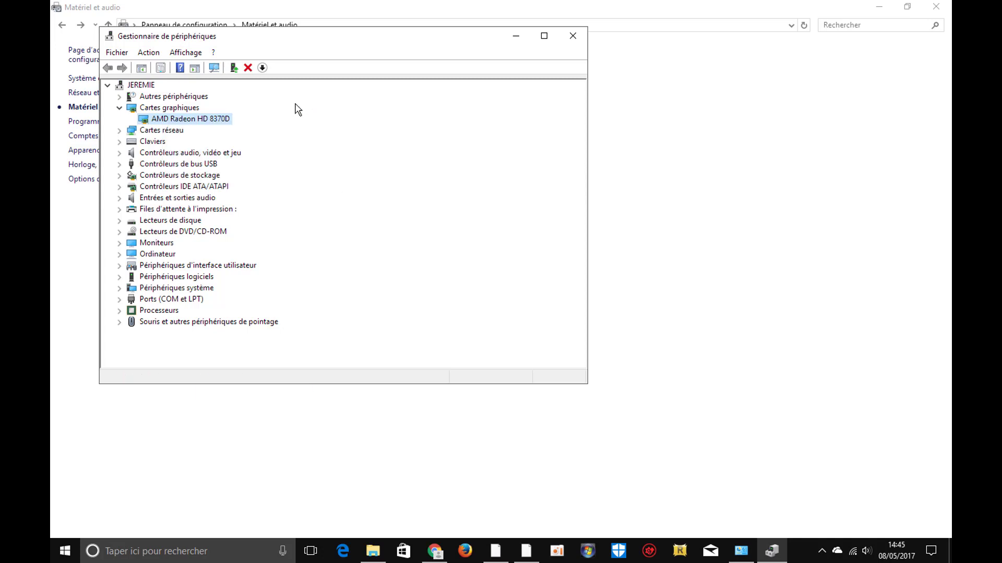
right_click(218, 124)
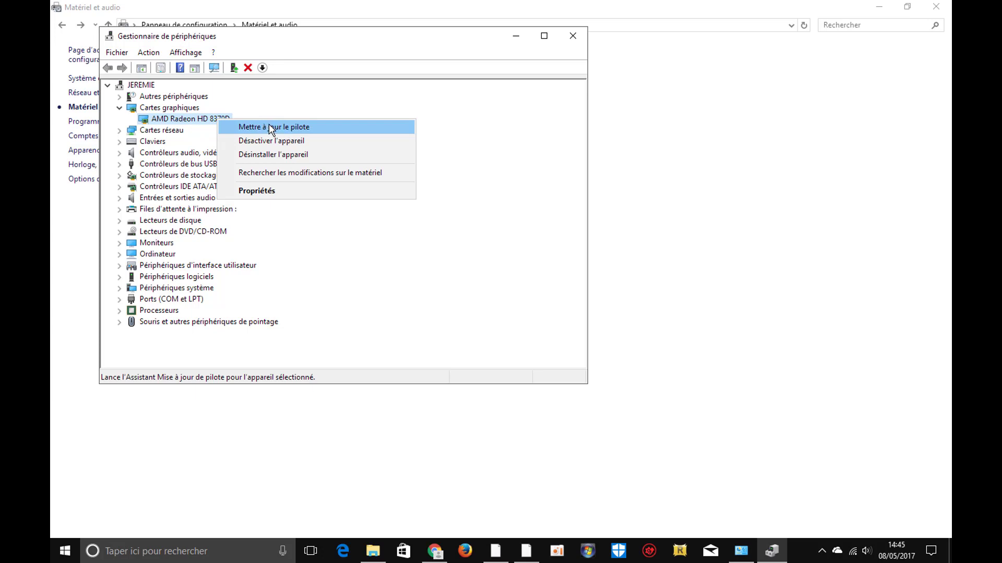
click(281, 113)
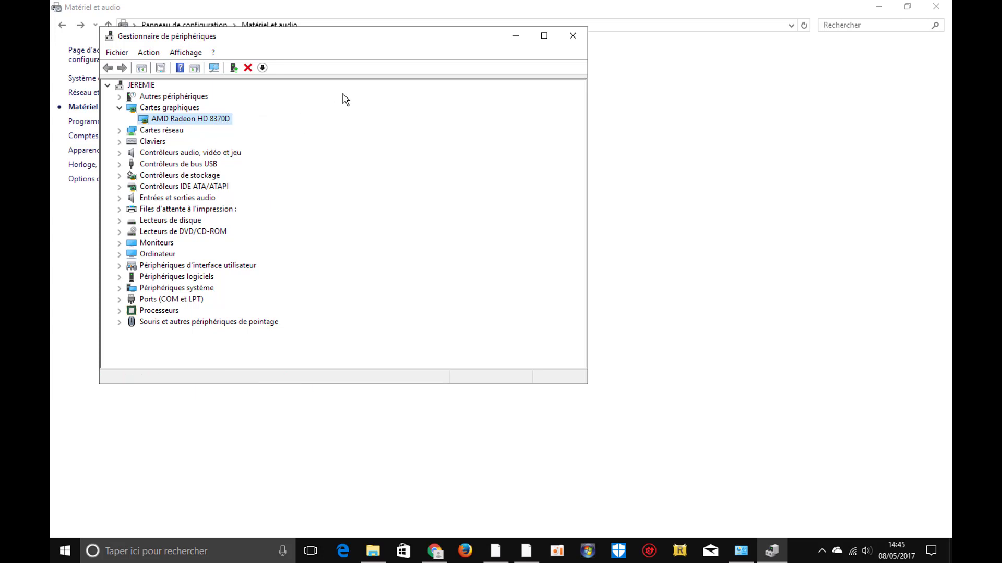
Step: Close the Gestionnaire de périphériques and minimise the Control Panel to return to the desktop
click(572, 35)
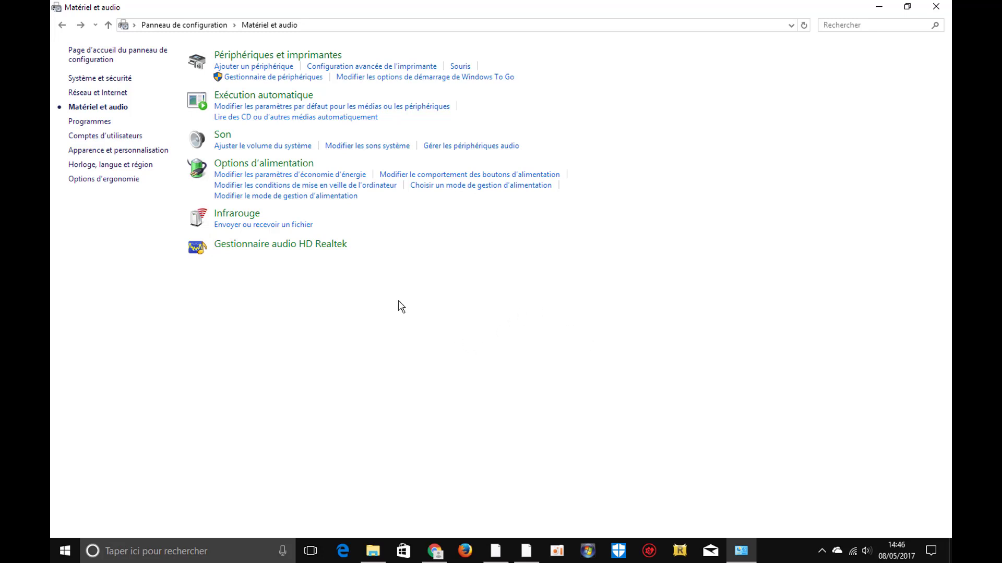
click(870, 4)
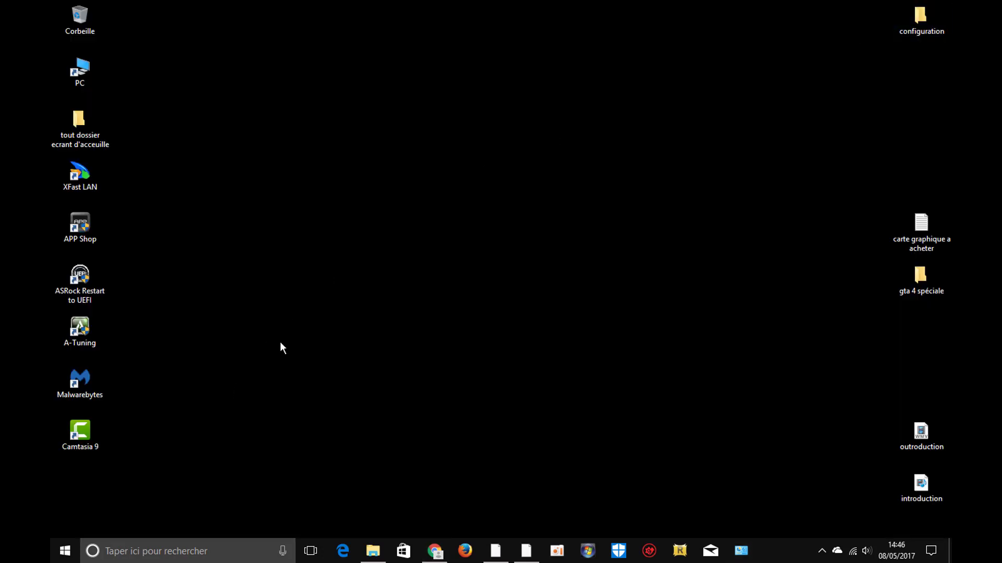
drag(226, 385, 731, 136)
Step: Switch to Chrome and review the IObit Driver Booster 4 Free page, including its feature descriptions and download section
click(435, 551)
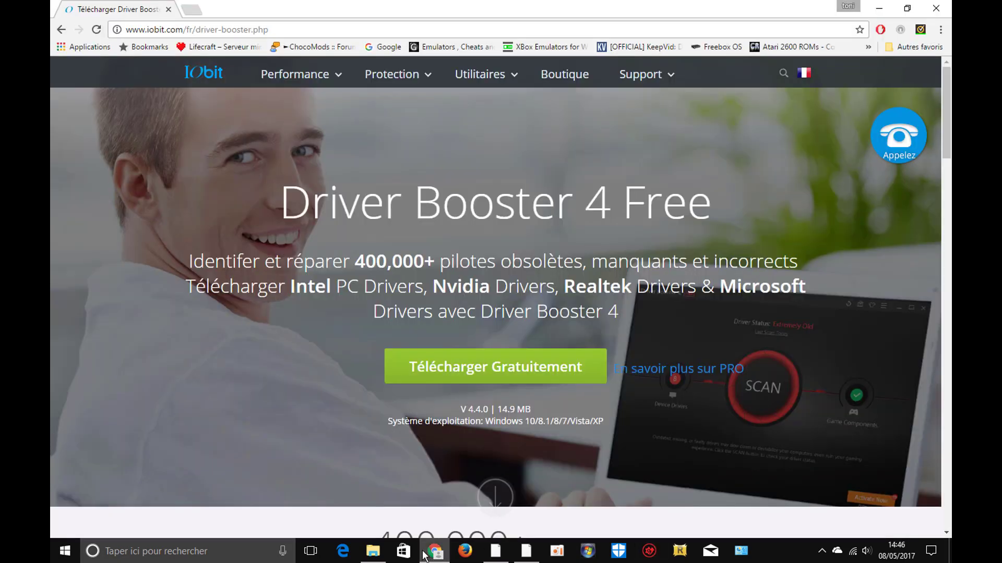
scroll(135, 142, down, 2)
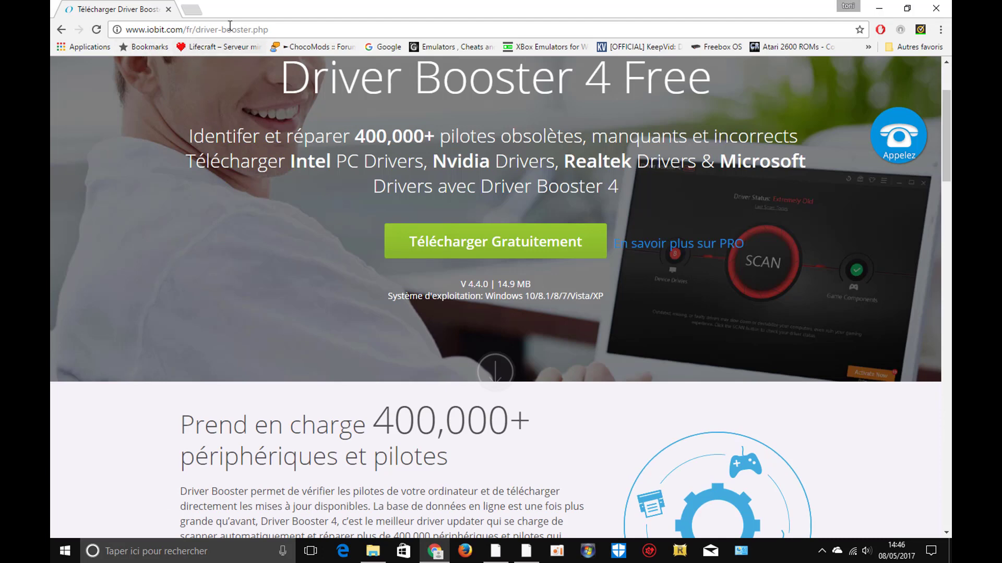
scroll(250, 291, up, 2)
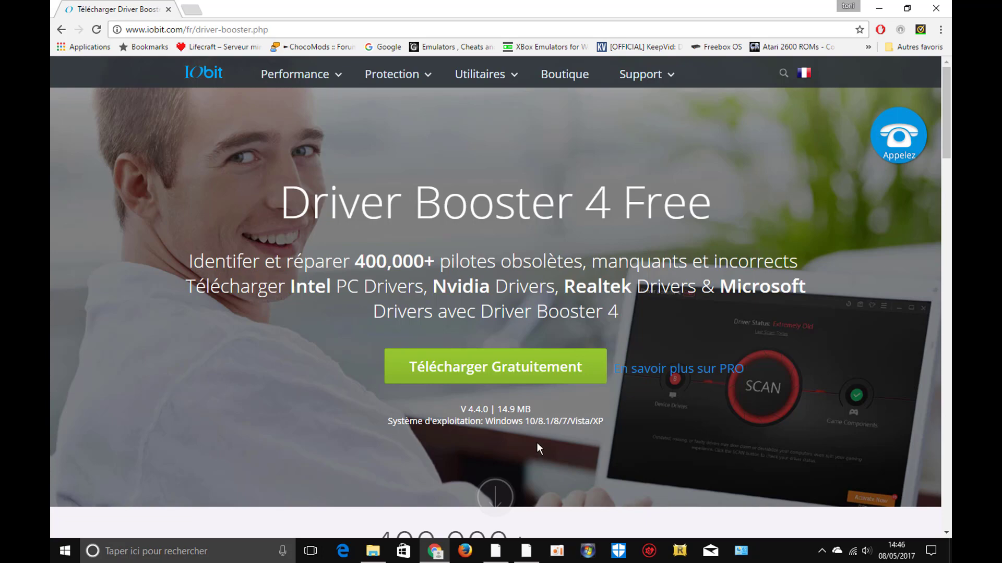
scroll(273, 393, down, 10)
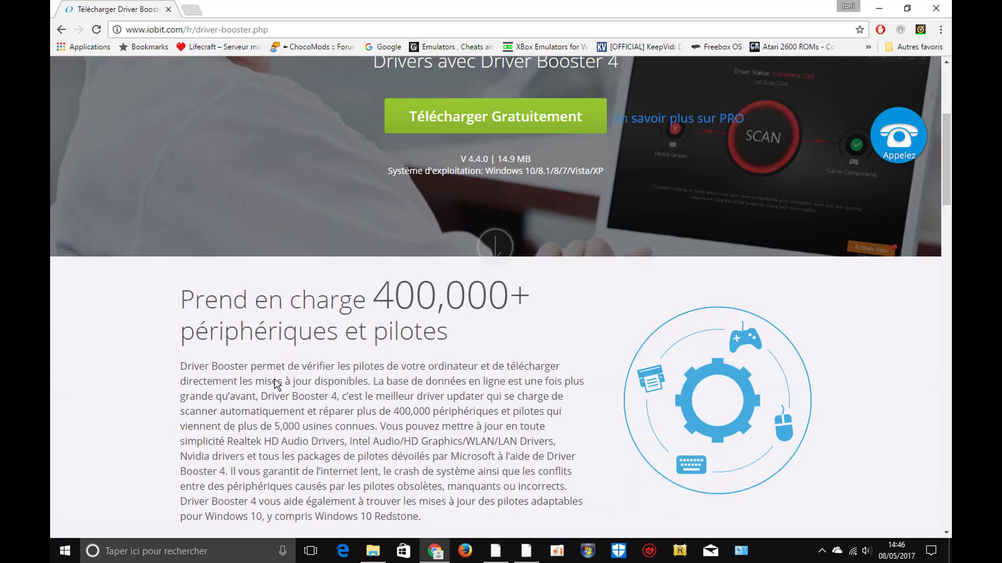
scroll(463, 331, down, 2)
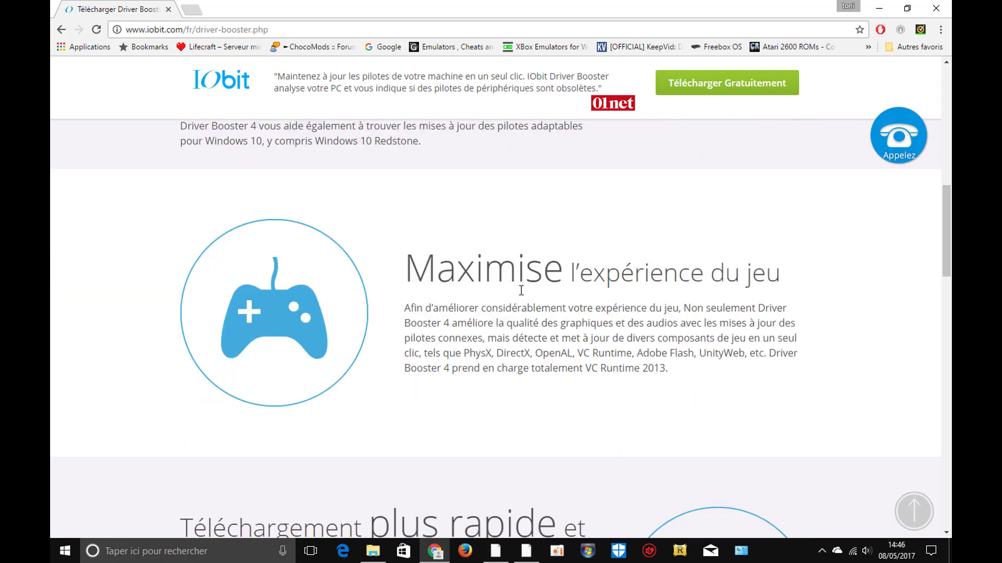
scroll(98, 335, down, 8)
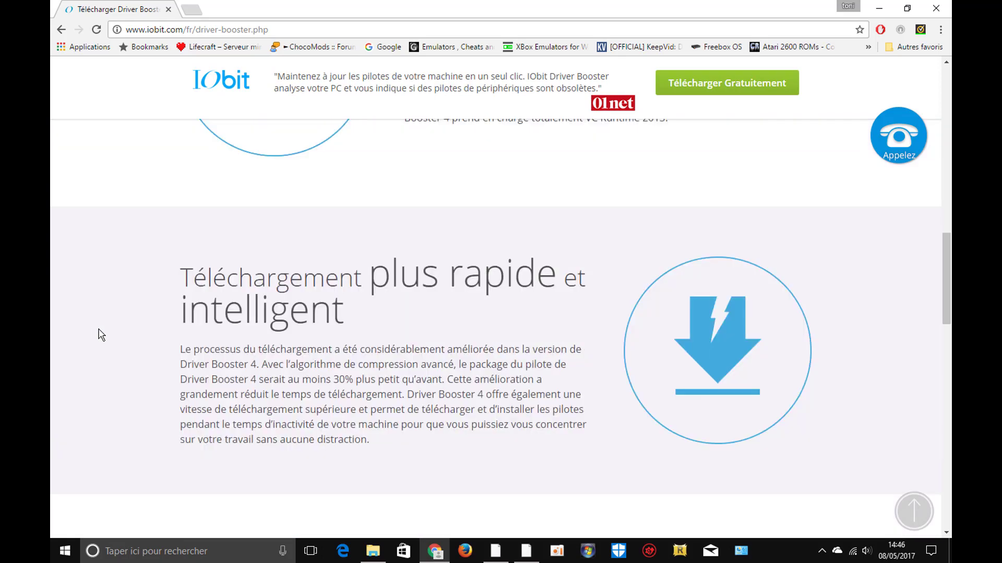
scroll(164, 326, up, 15)
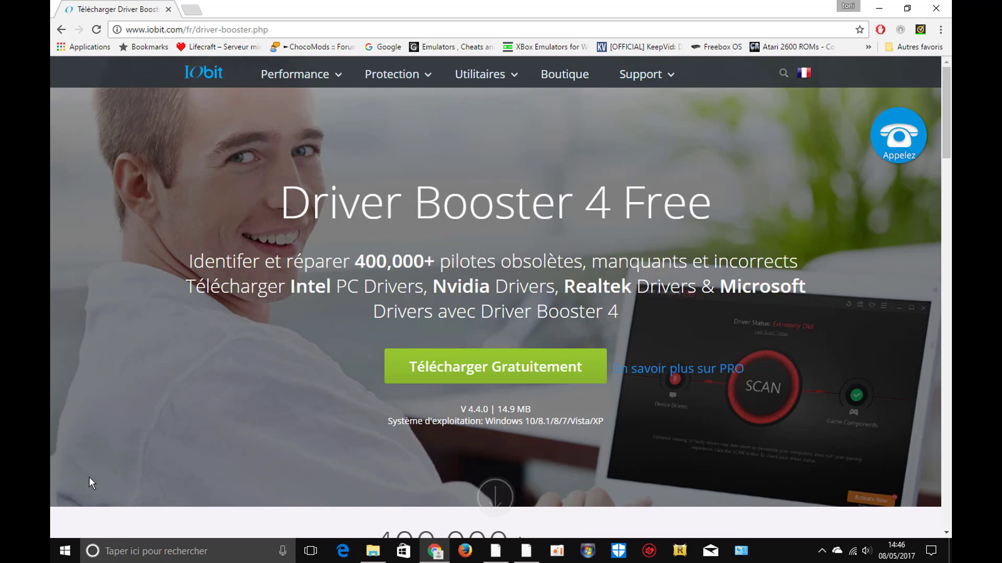
click(52, 557)
click(52, 557)
click(52, 558)
click(52, 557)
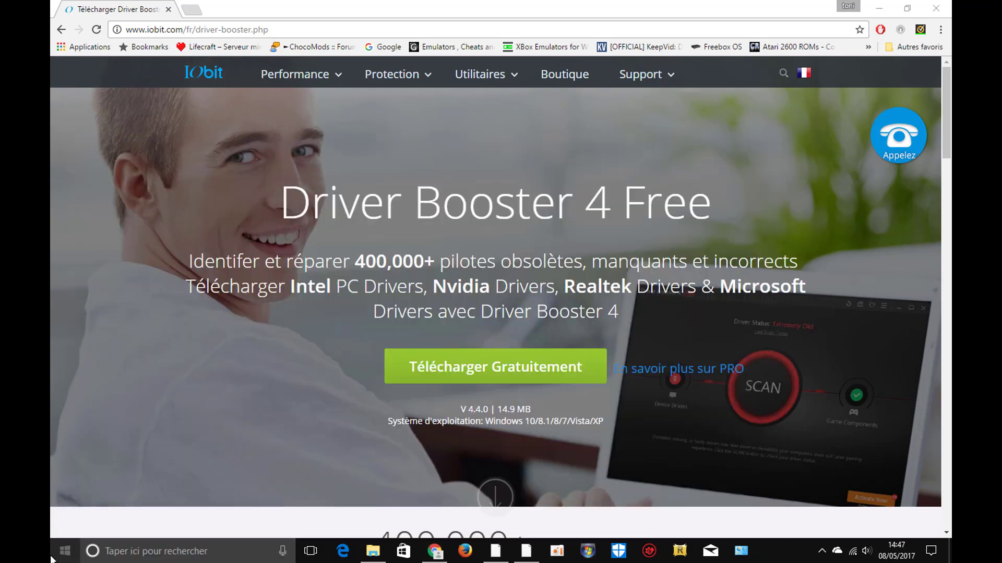
click(52, 557)
click(53, 557)
click(52, 558)
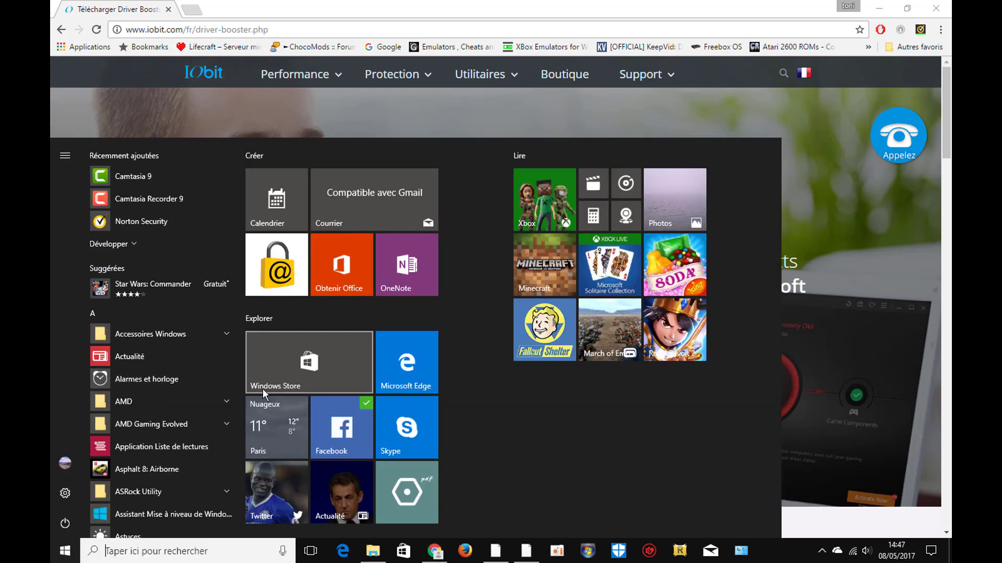
click(61, 557)
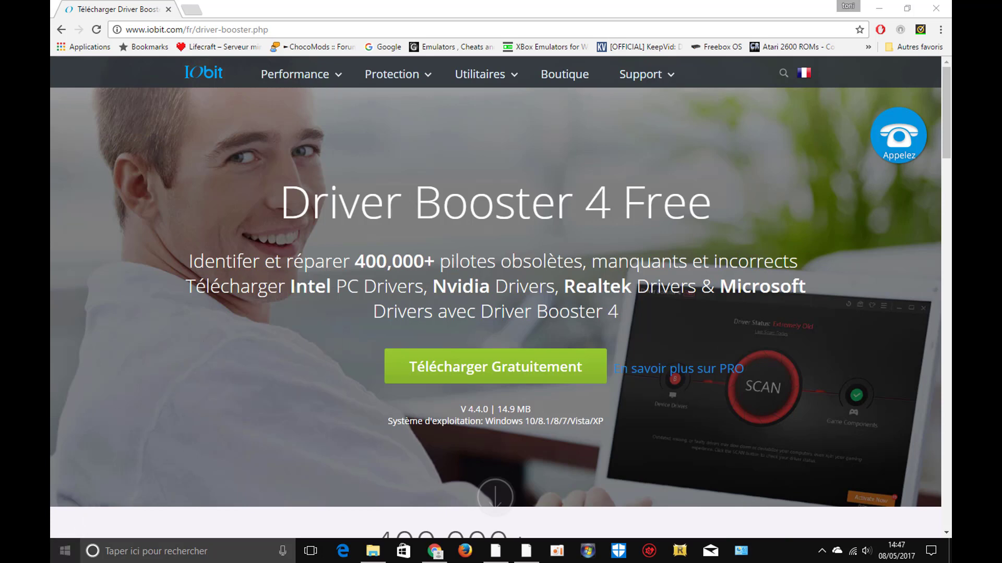
key(super)
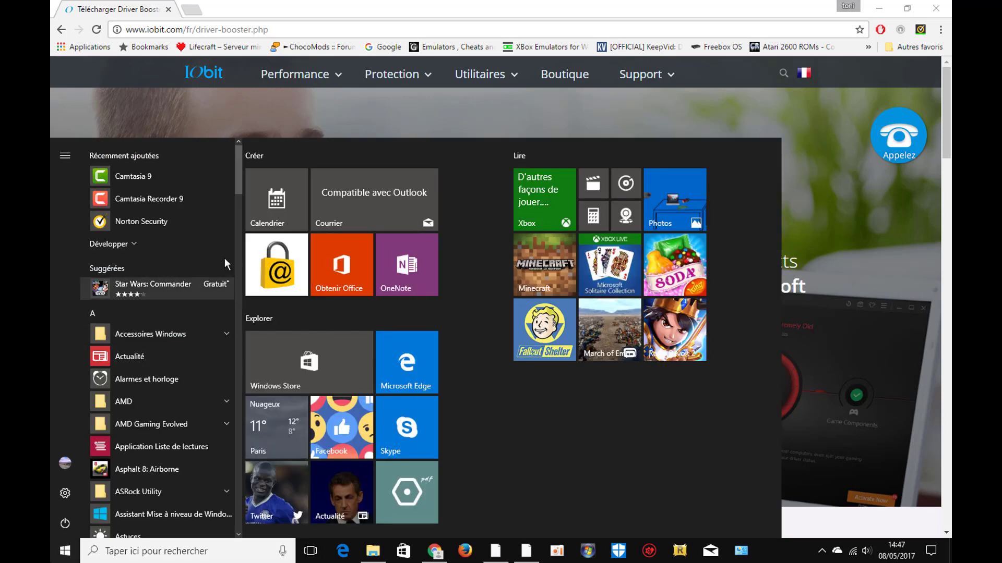
key(super)
key(super)
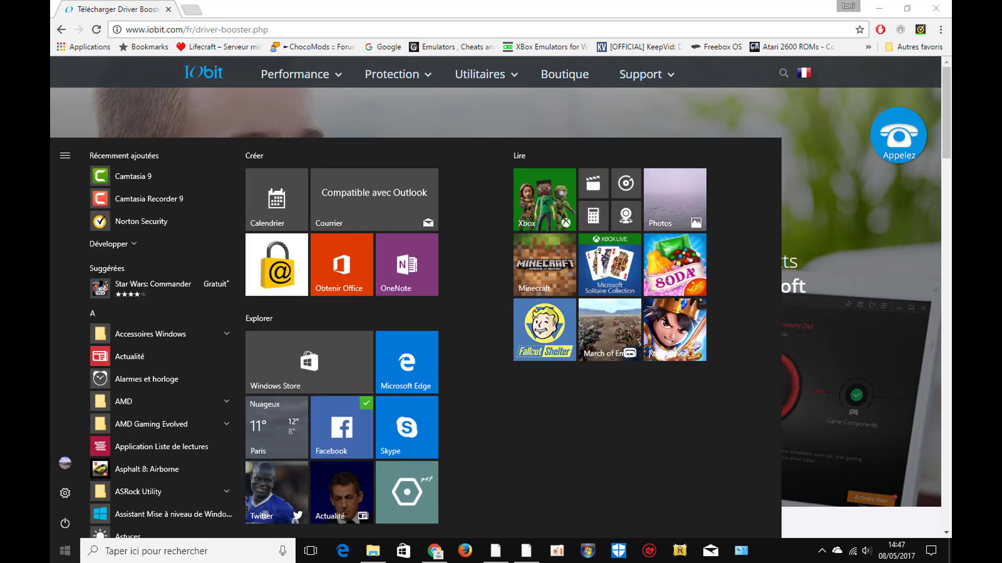
key(super)
key(super)
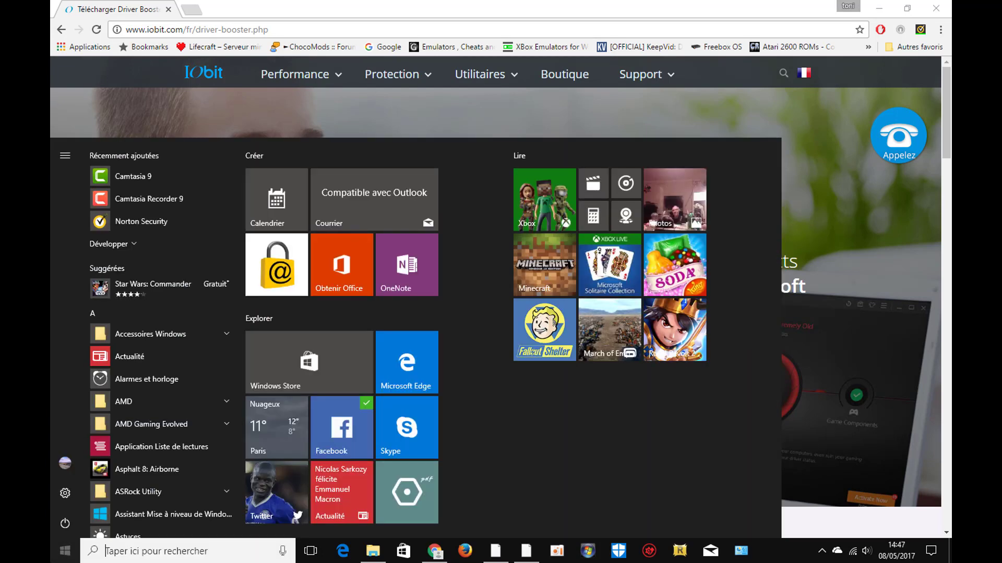
key(super)
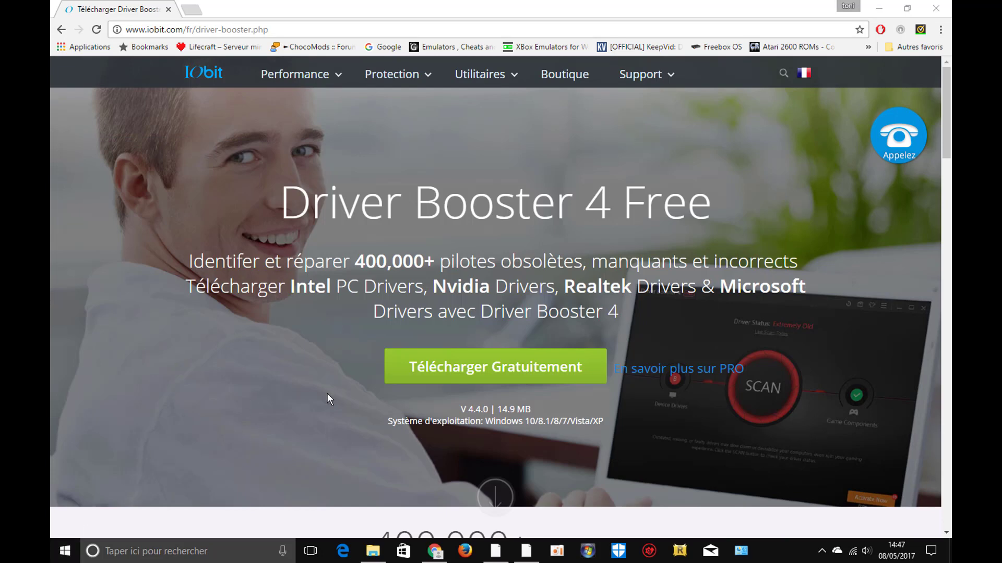
Step: Minimise the browser window to return to the desktop
click(878, 7)
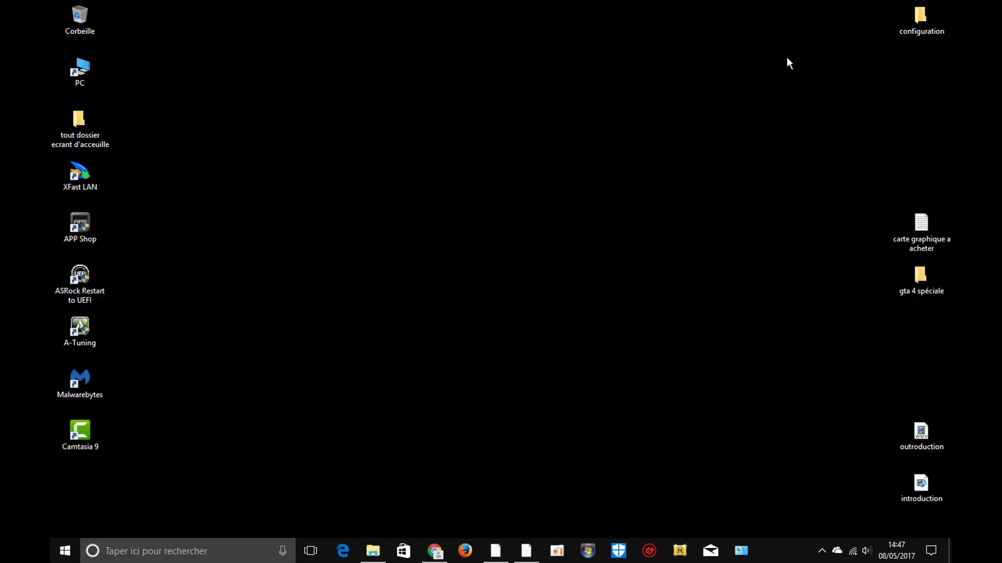
Step: Launch Driver Booster 4 and bring up its scan results for outdated device drivers
click(652, 557)
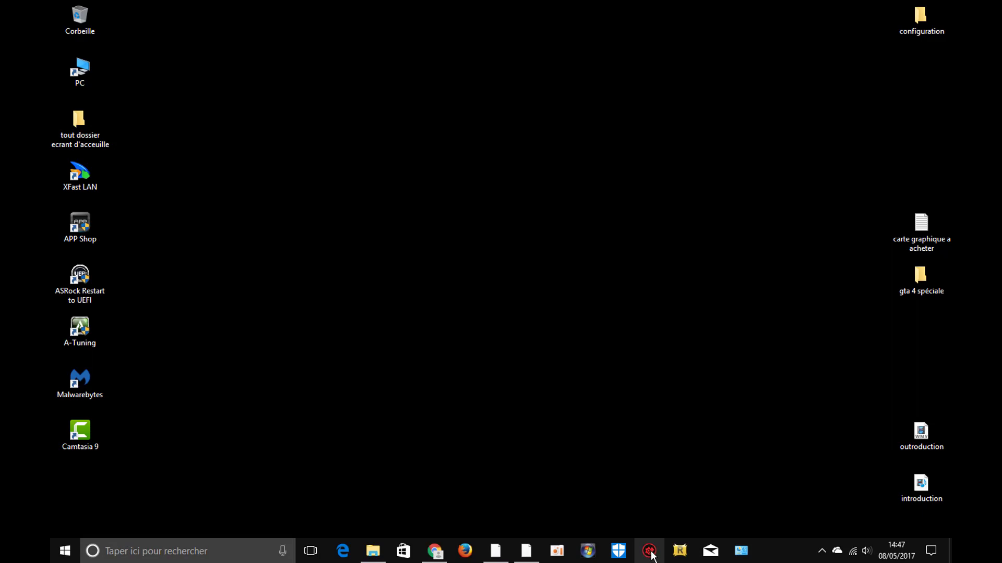
right_click(652, 556)
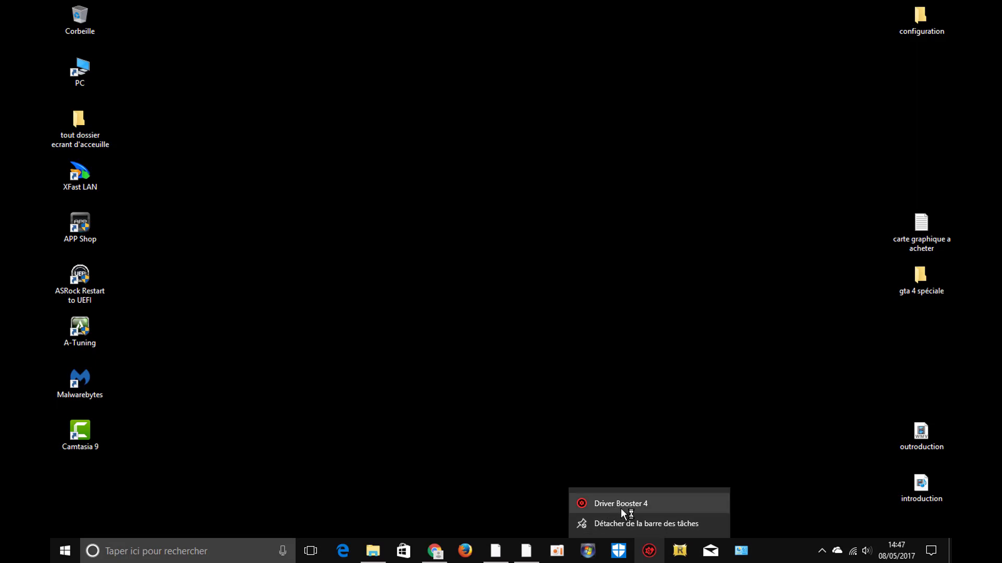
click(495, 407)
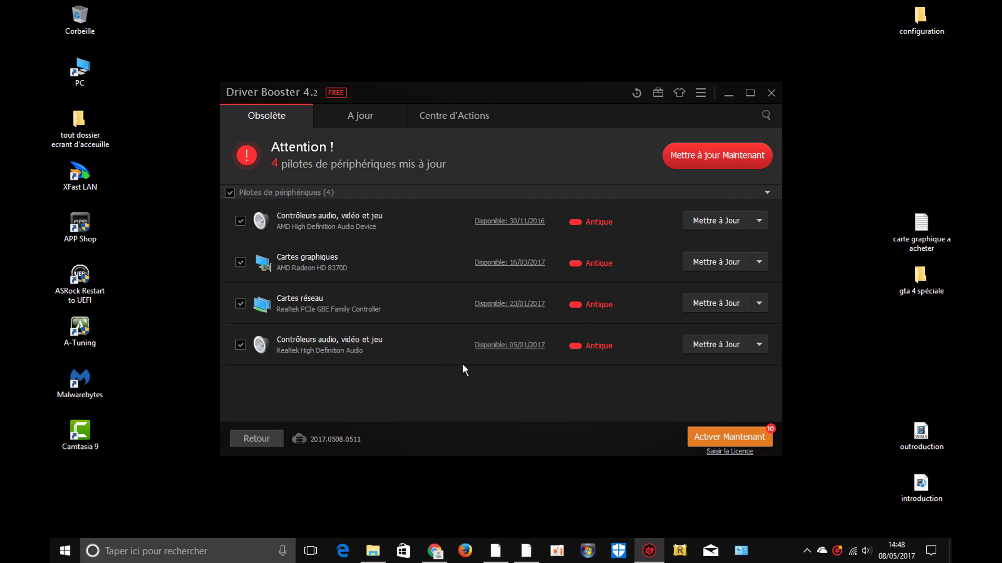
Step: Review the up-to-date driver list and compare it with the list of obsolete drivers
click(354, 112)
scroll(369, 249, down, 5)
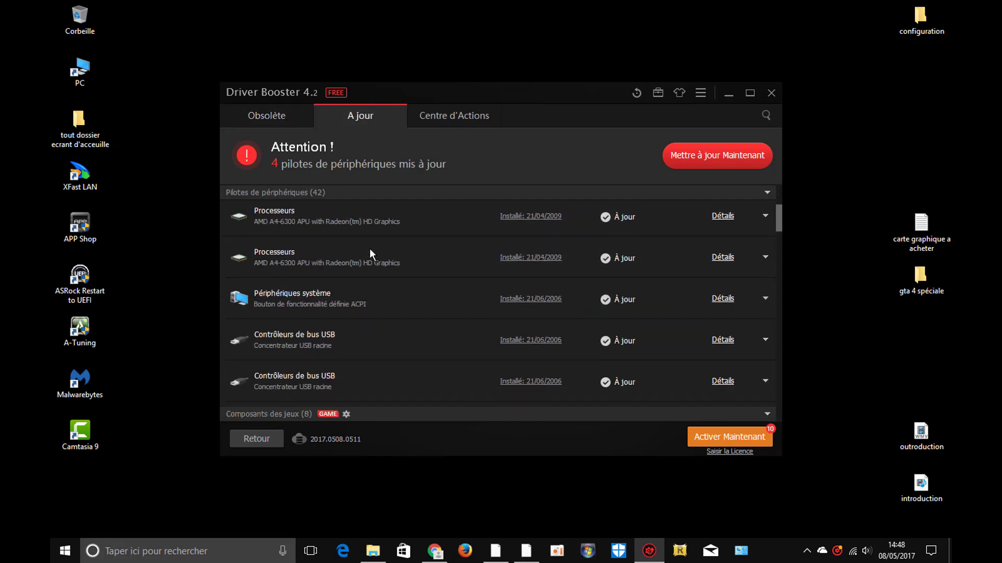
scroll(369, 249, up, 5)
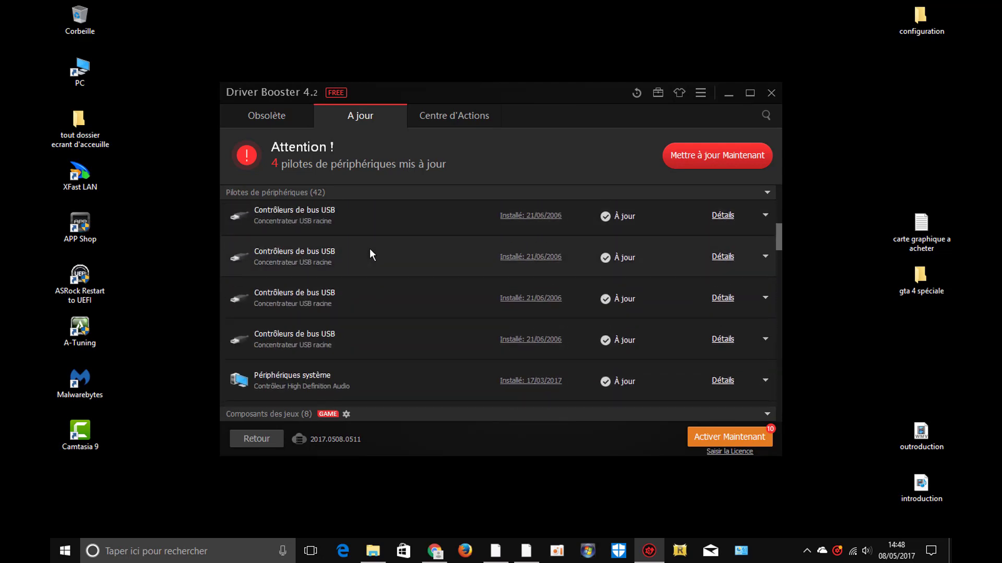
click(289, 117)
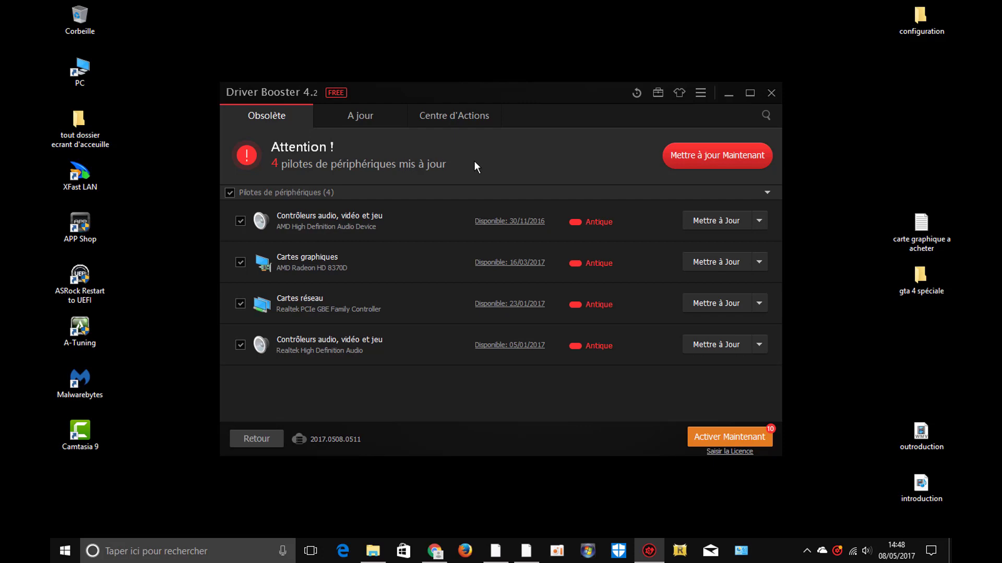
click(357, 117)
scroll(409, 240, up, 1)
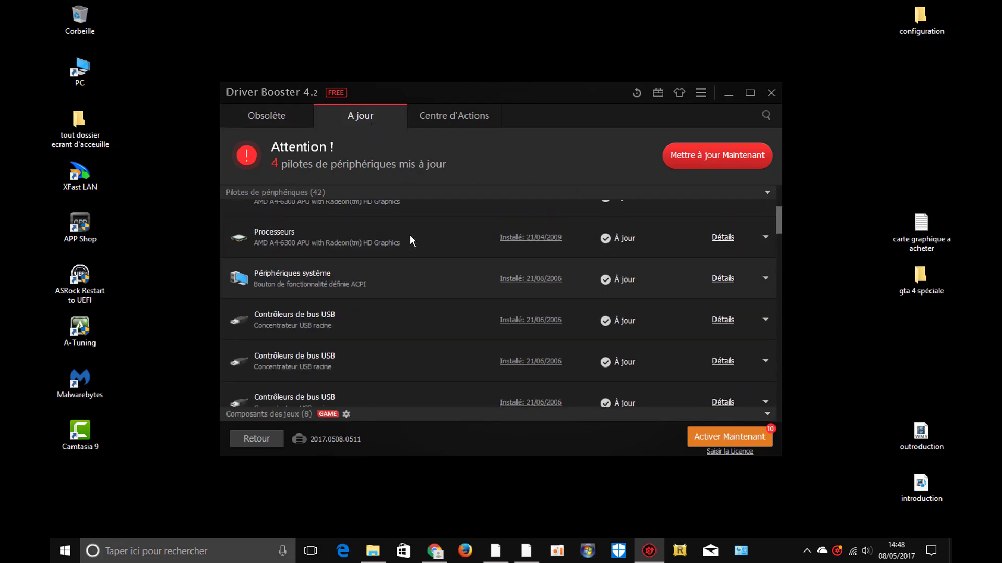
click(253, 118)
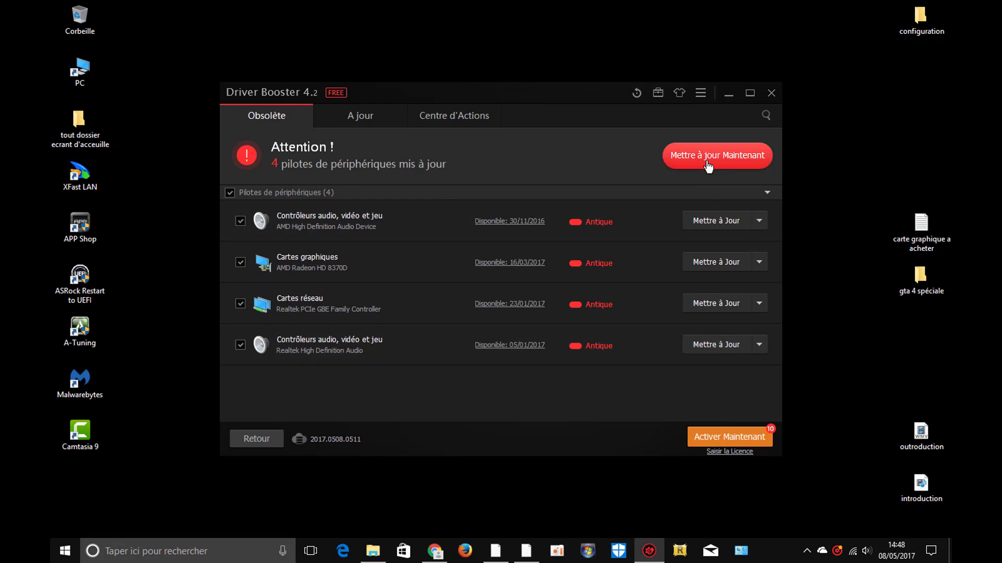
Step: View the available driver actions for the AMD High Definition Audio Device without choosing any, and close Driver Booster
click(758, 224)
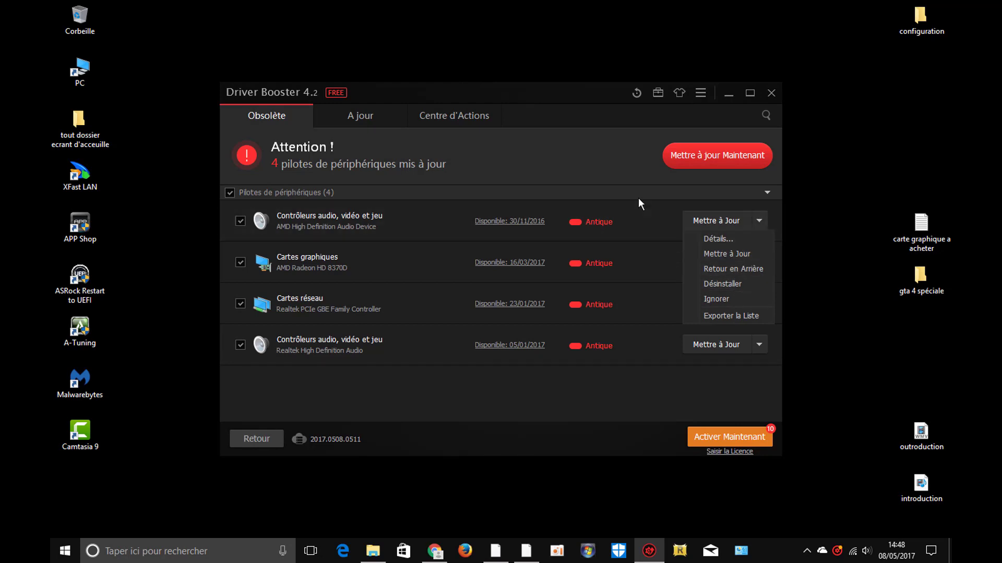
click(613, 185)
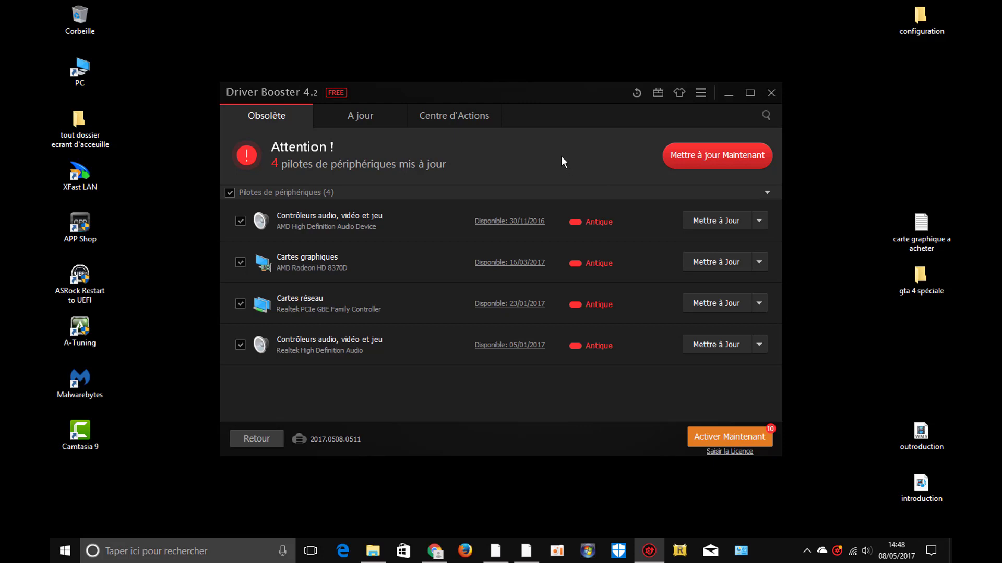
click(771, 92)
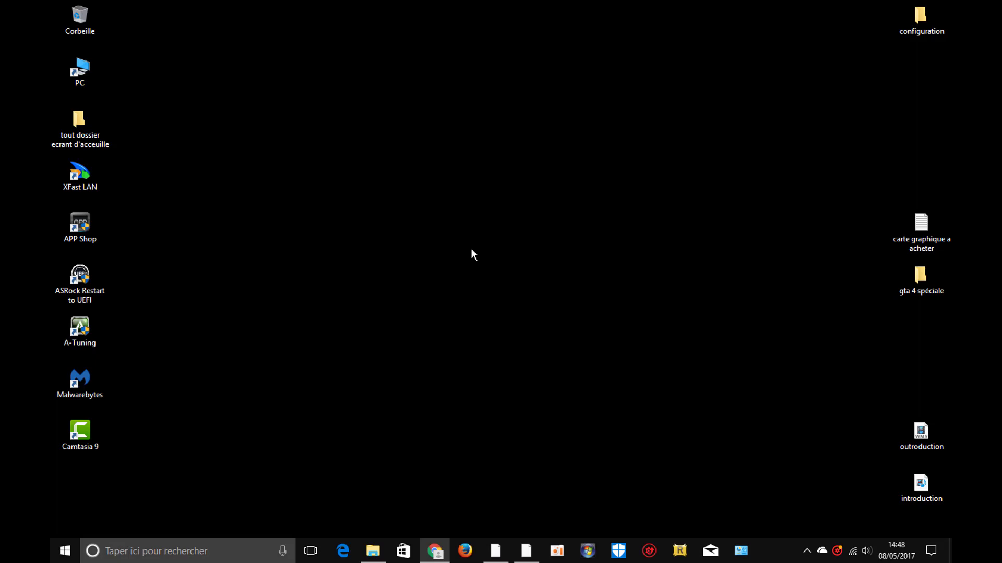
click(52, 554)
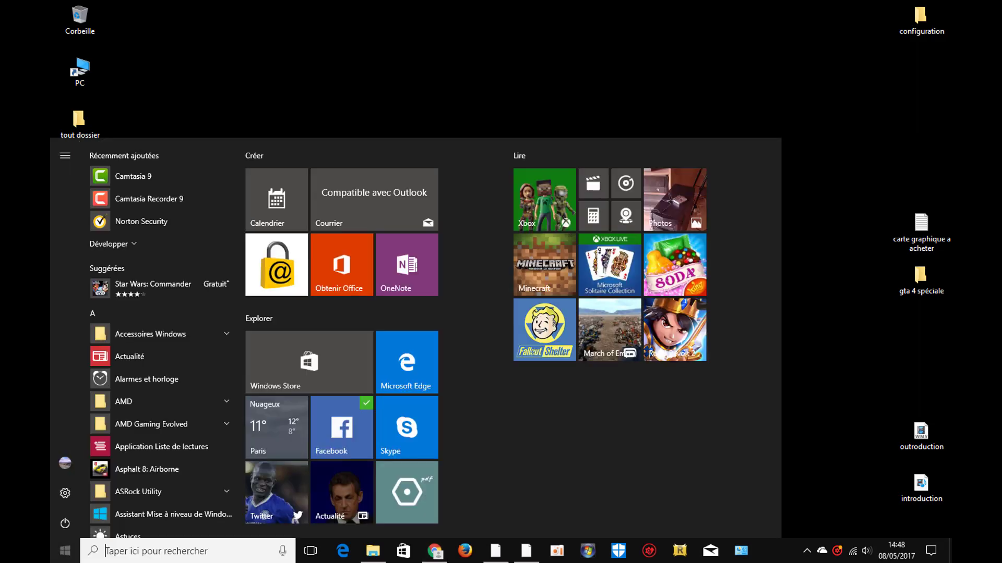
click(65, 493)
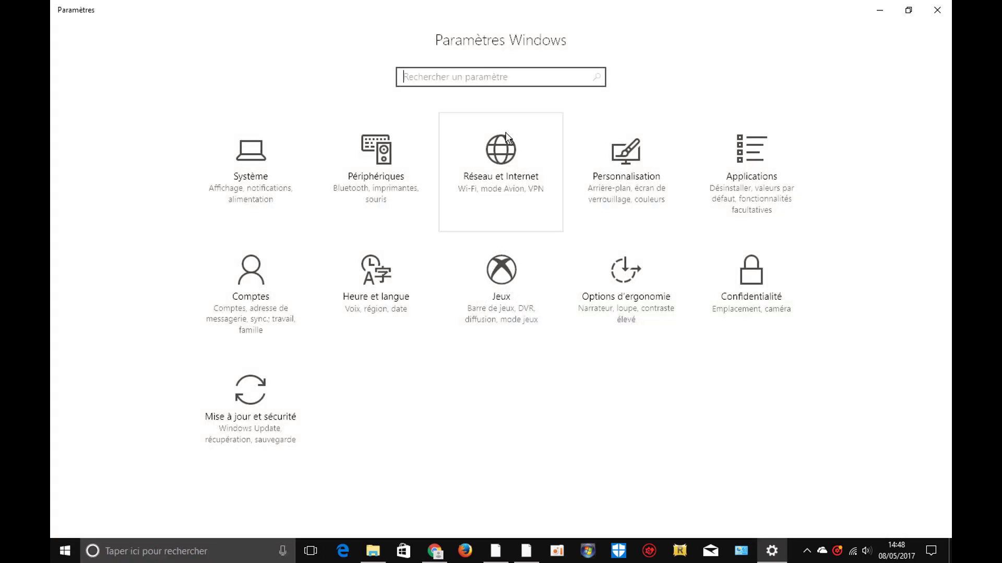
click(937, 10)
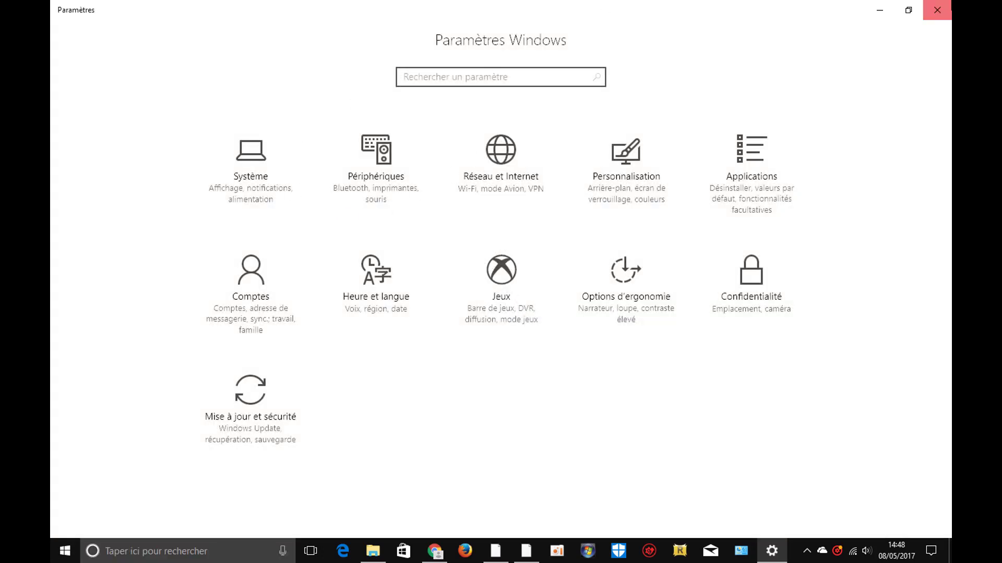
Step: Try to open the Windows Store
key(super)
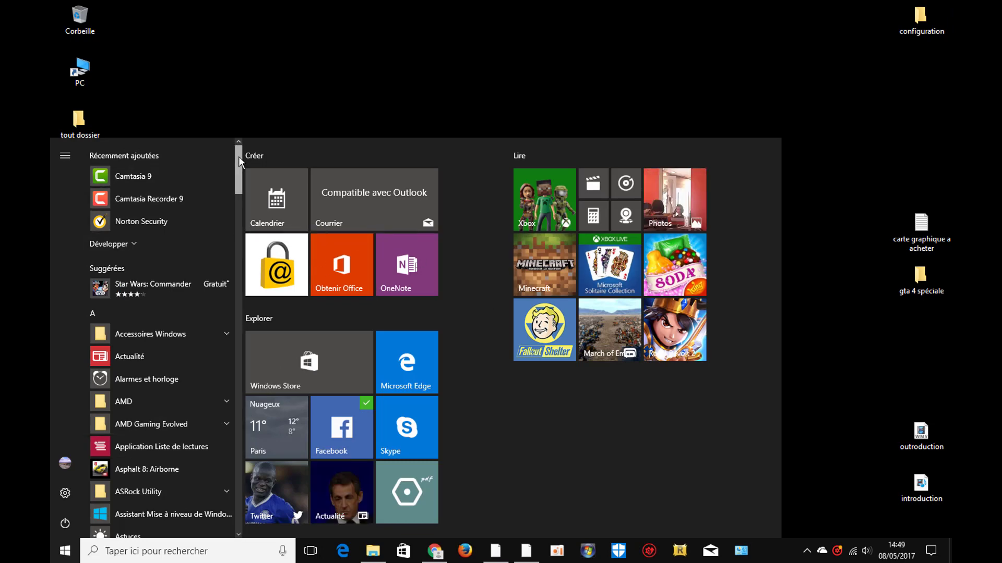
drag(239, 156, 253, 133)
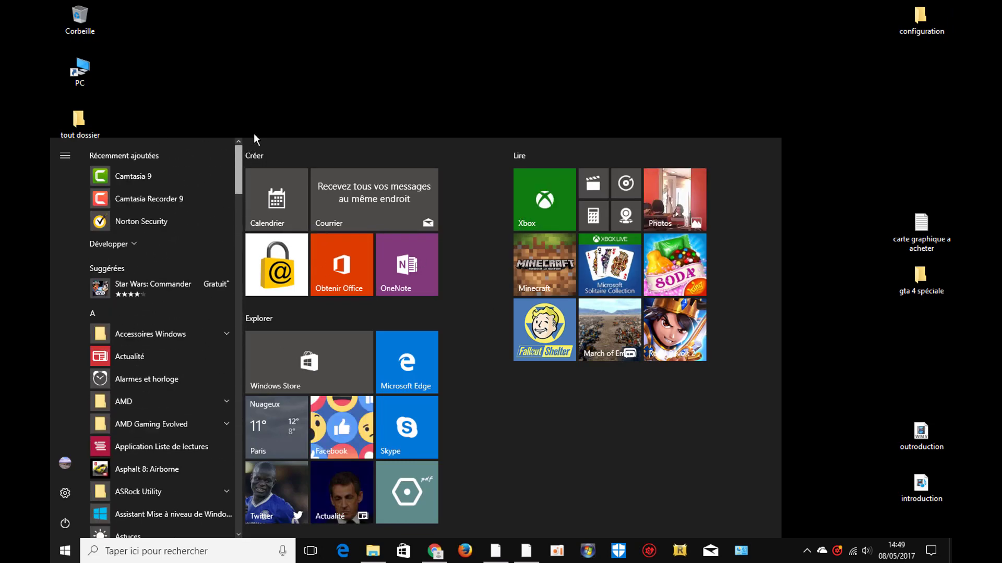
click(330, 340)
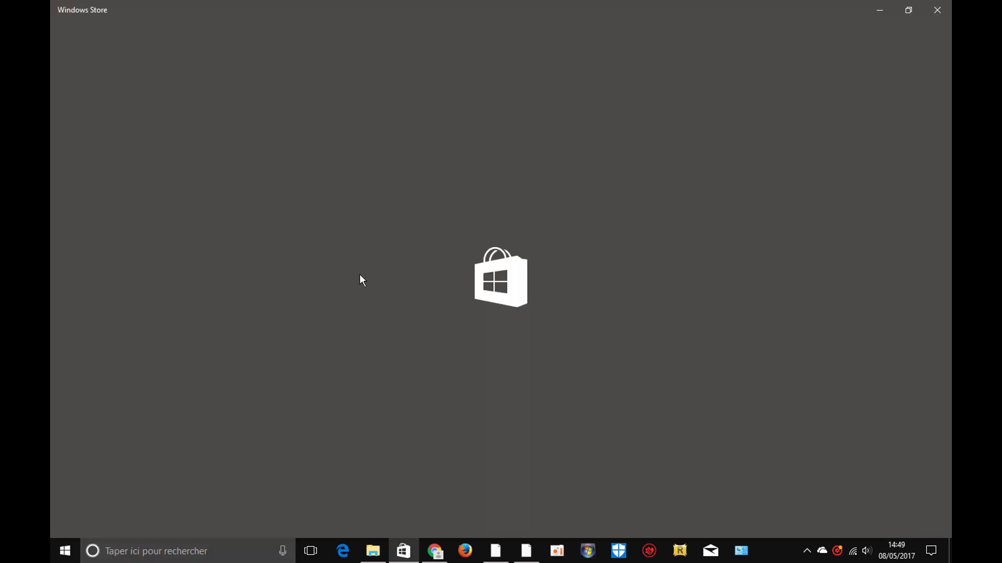
Step: Quit Driver Booster running in the background and reopen the Windows Store
right_click(837, 551)
click(819, 537)
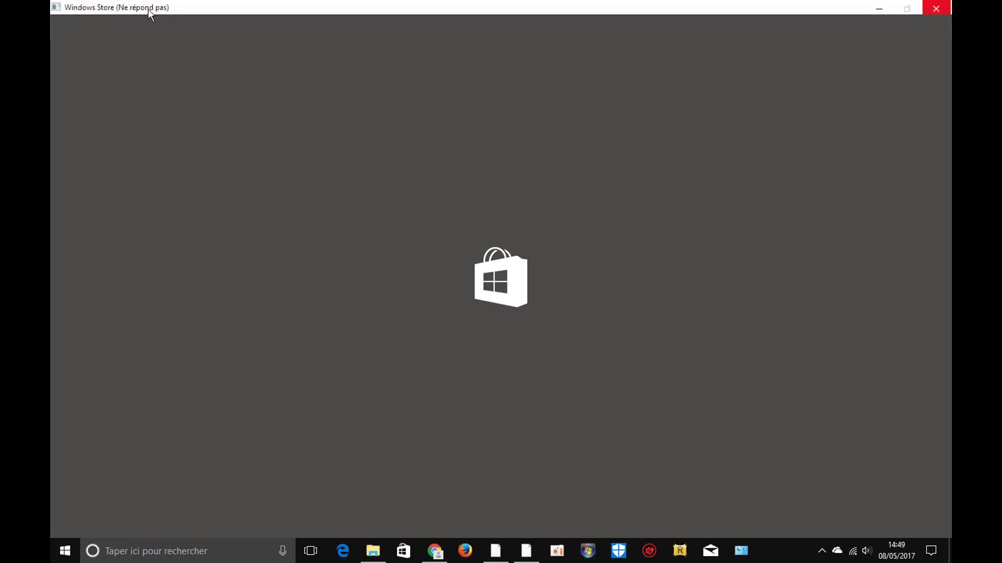
key(super)
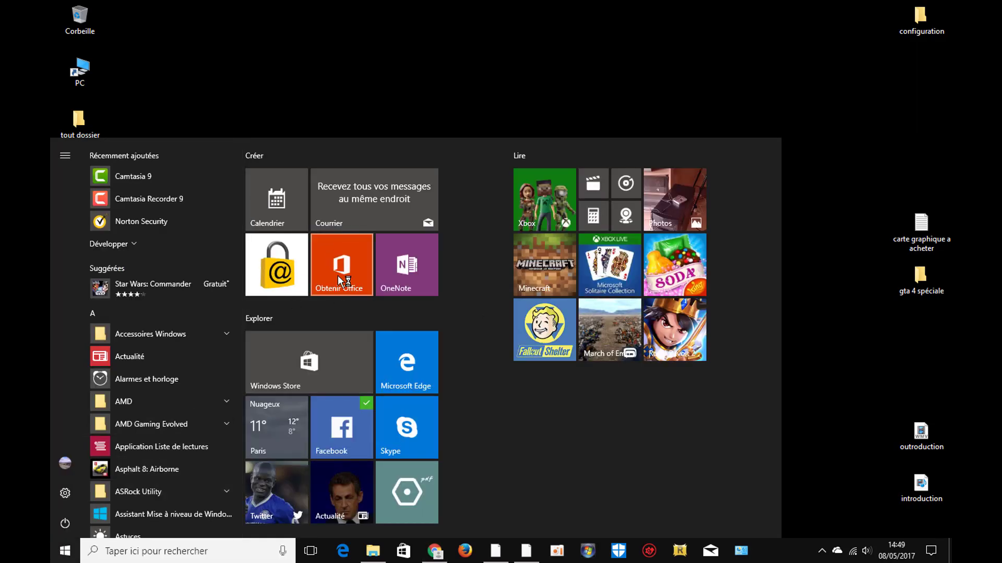
click(335, 369)
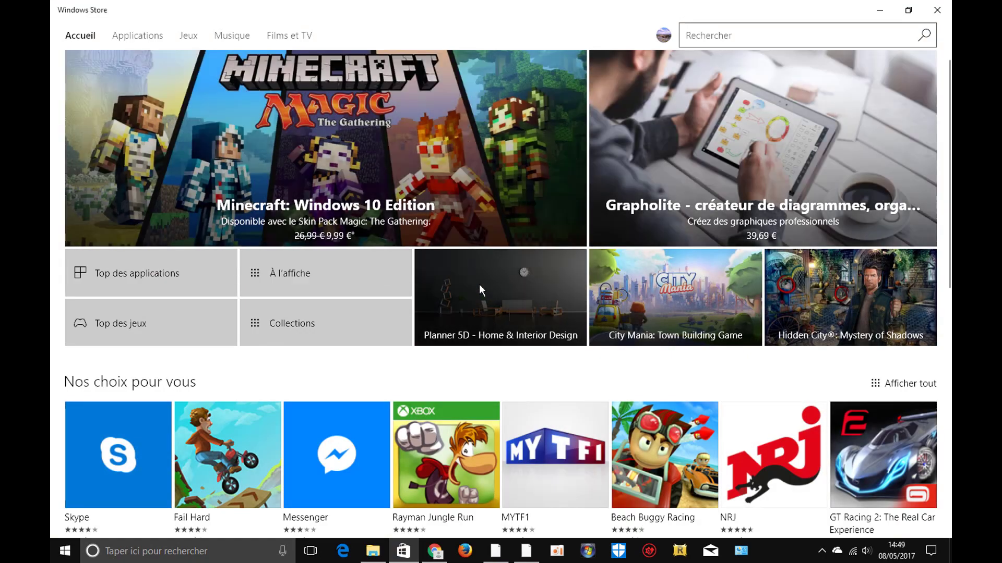
Step: Browse the Store's popular apps, view the Messenger and #InstaTags pages, and return to the home page
scroll(480, 288, down, 3)
scroll(511, 297, down, 6)
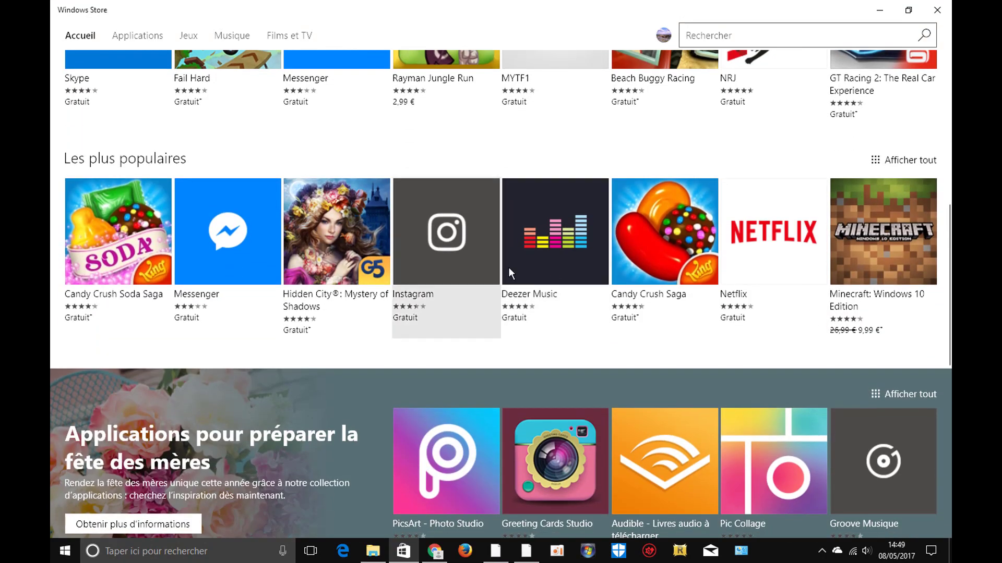
click(235, 252)
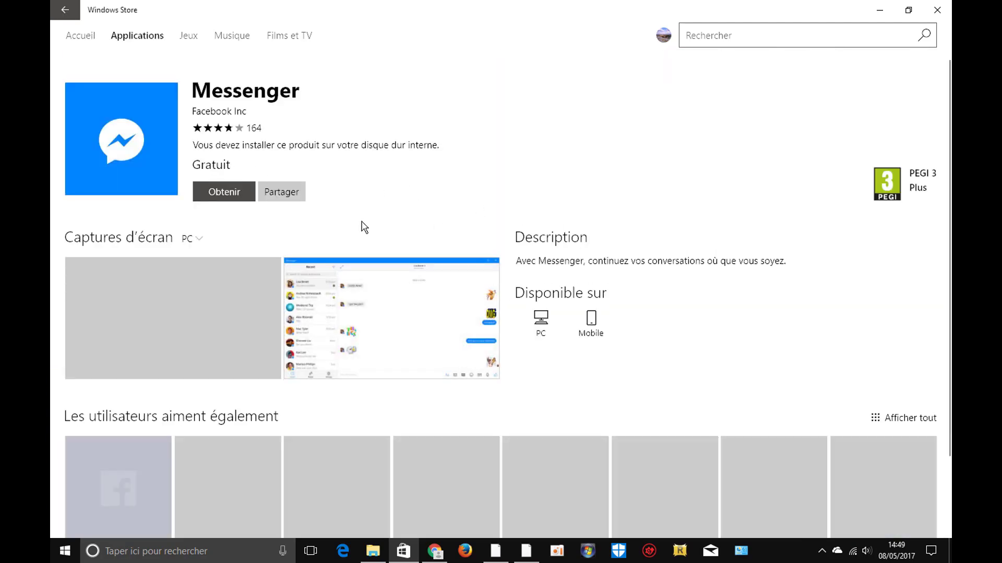
scroll(447, 229, down, 7)
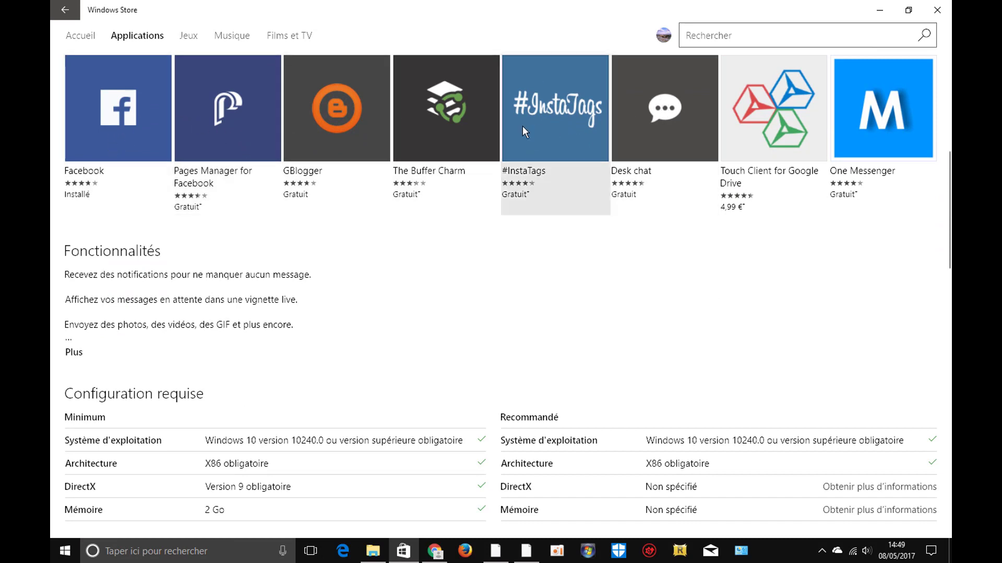
click(539, 122)
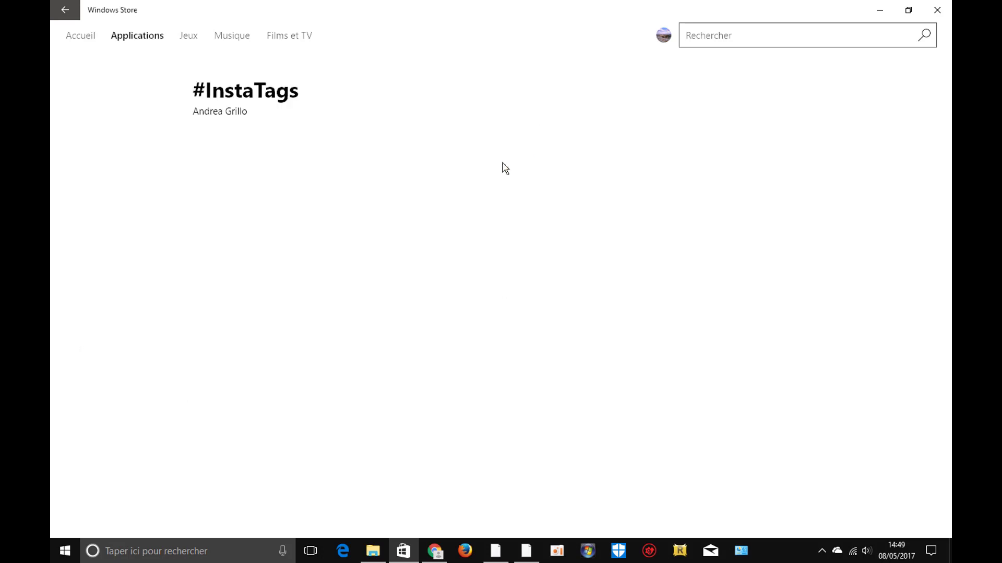
click(66, 11)
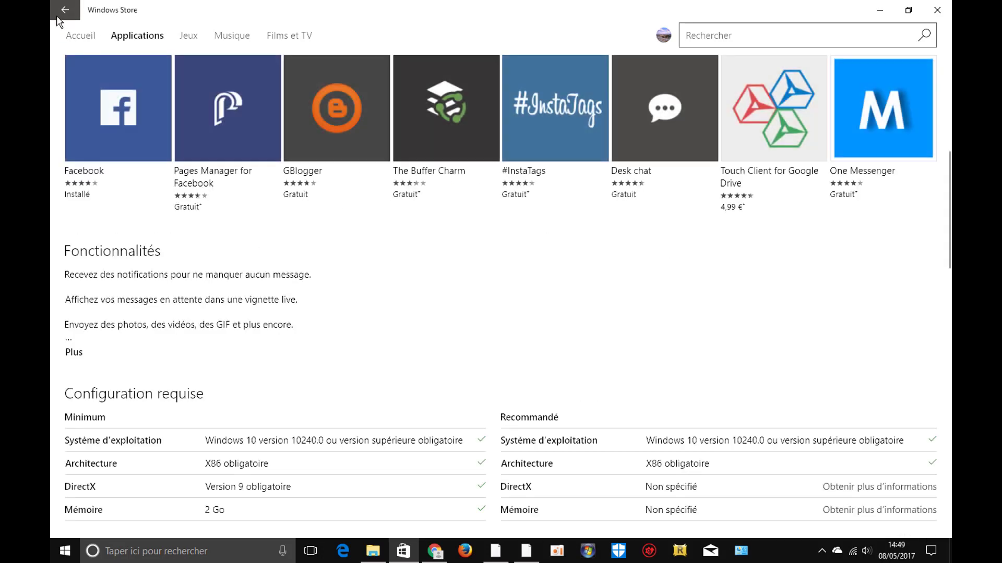
click(61, 8)
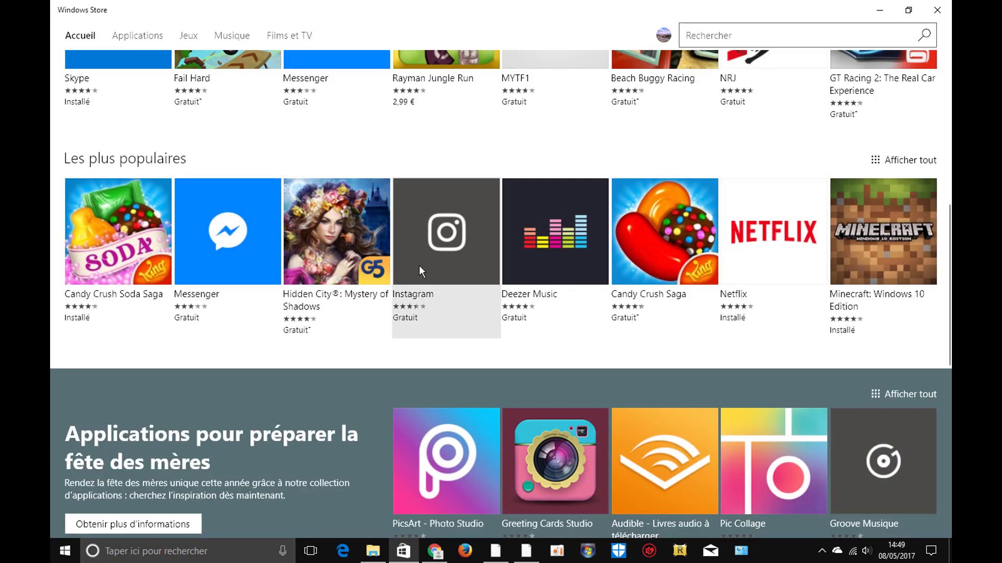
Step: Check the Minecraft: Windows 10 Edition promotion on the Store home page, go back, and close the Windows Store
scroll(657, 293, up, 8)
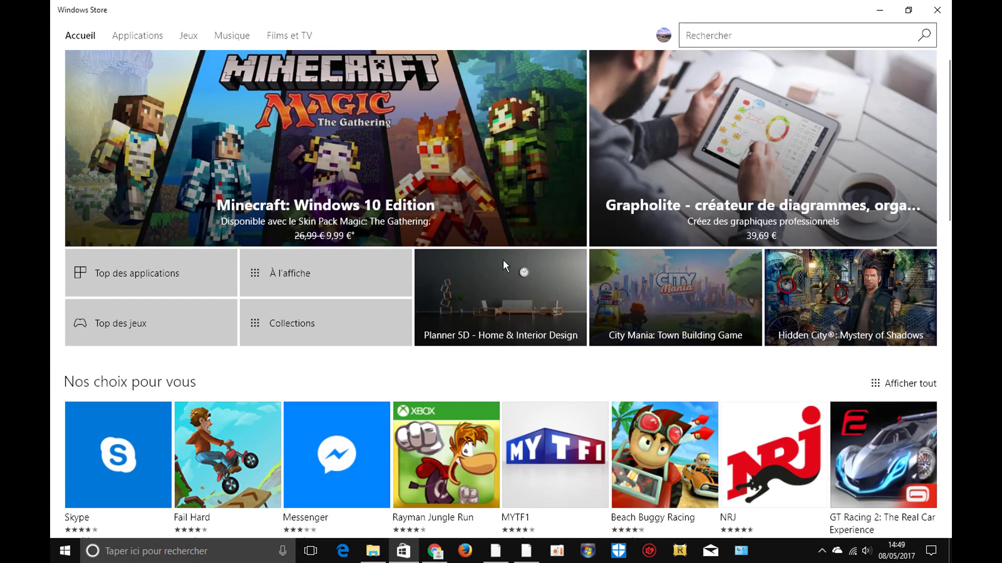
click(452, 173)
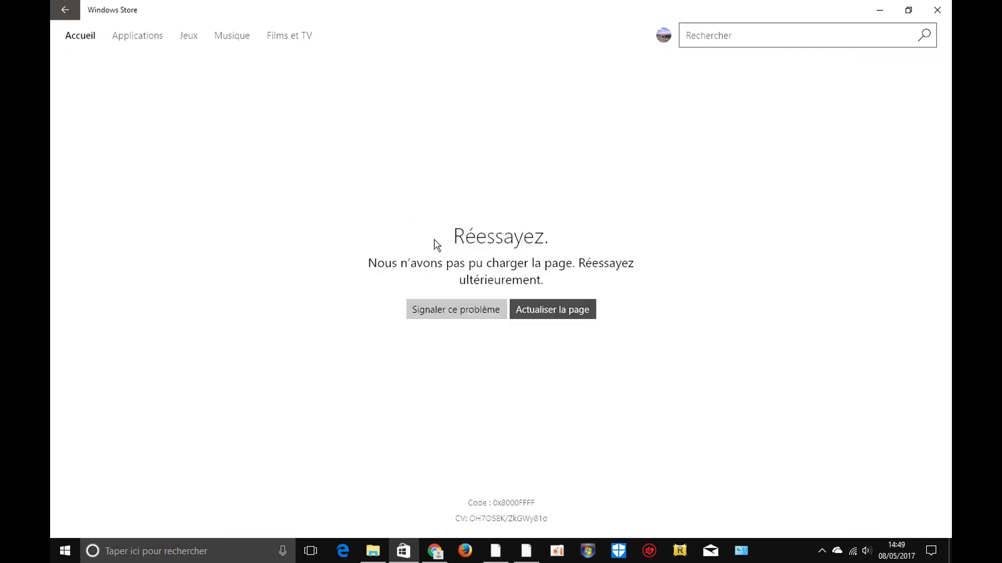
click(65, 9)
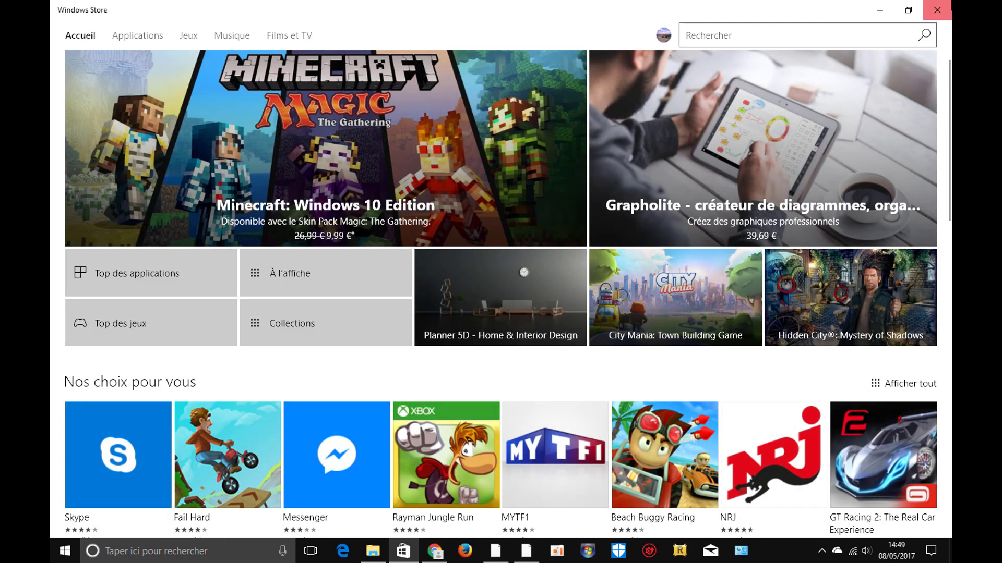
click(936, 11)
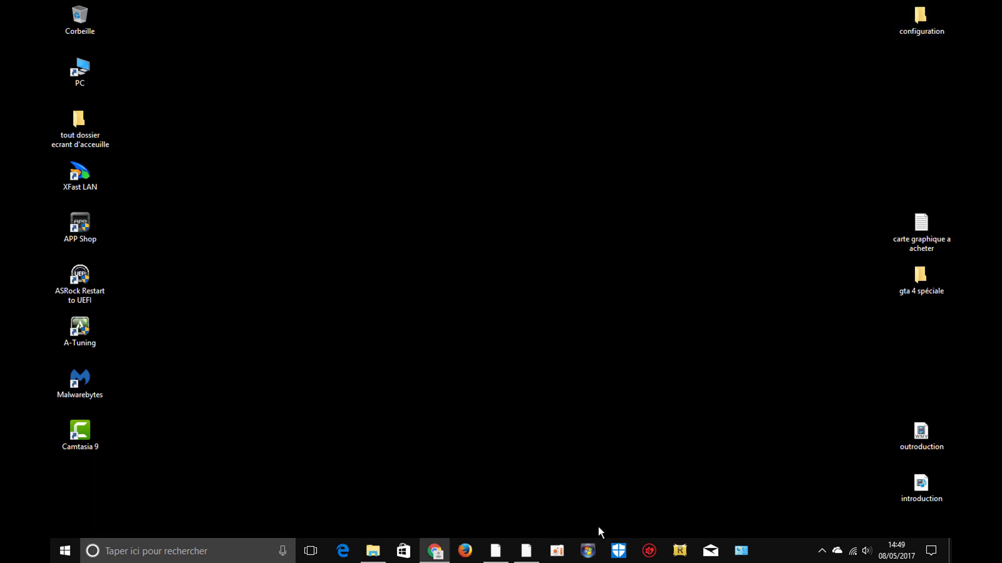
mouse_move(515, 557)
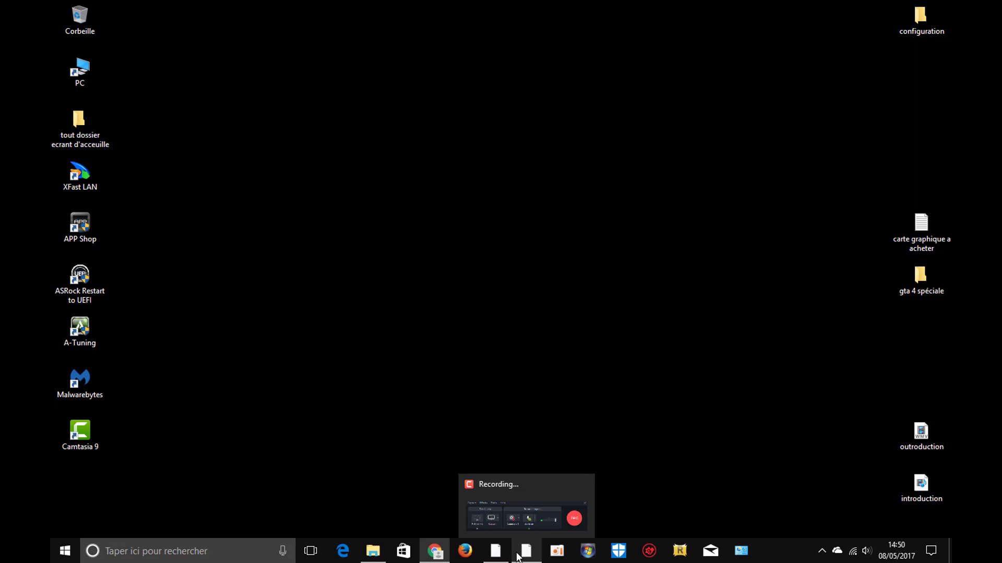
click(518, 557)
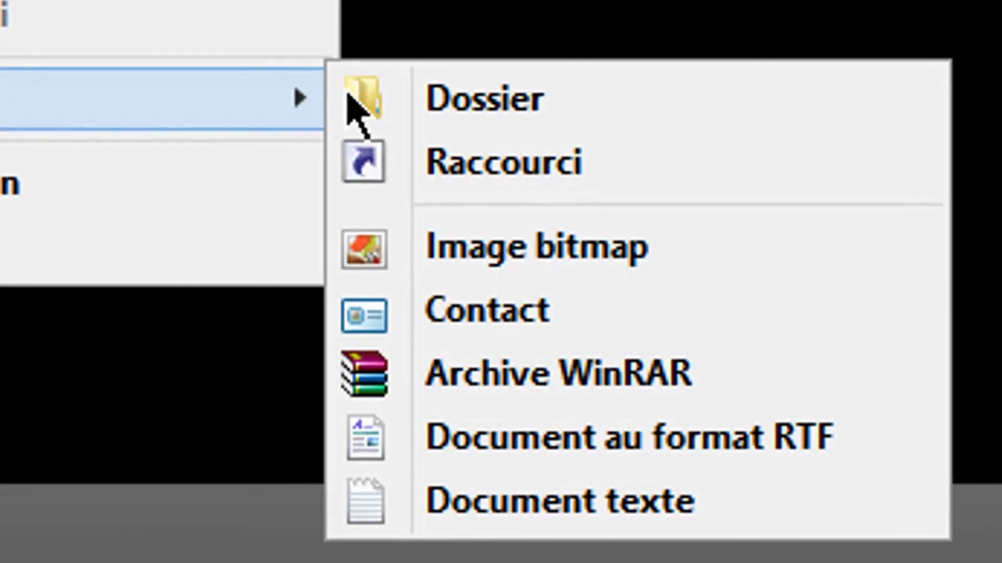
Step: Create a text document on the desktop named "merci d'avoir regardé la vidéo" and open it
click(559, 501)
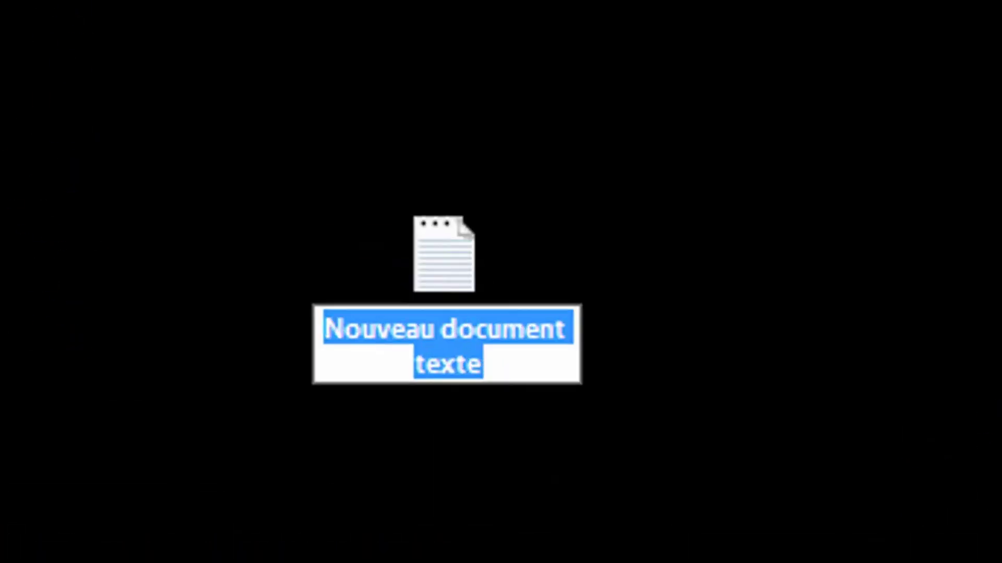
text(merci d'avoir reg)
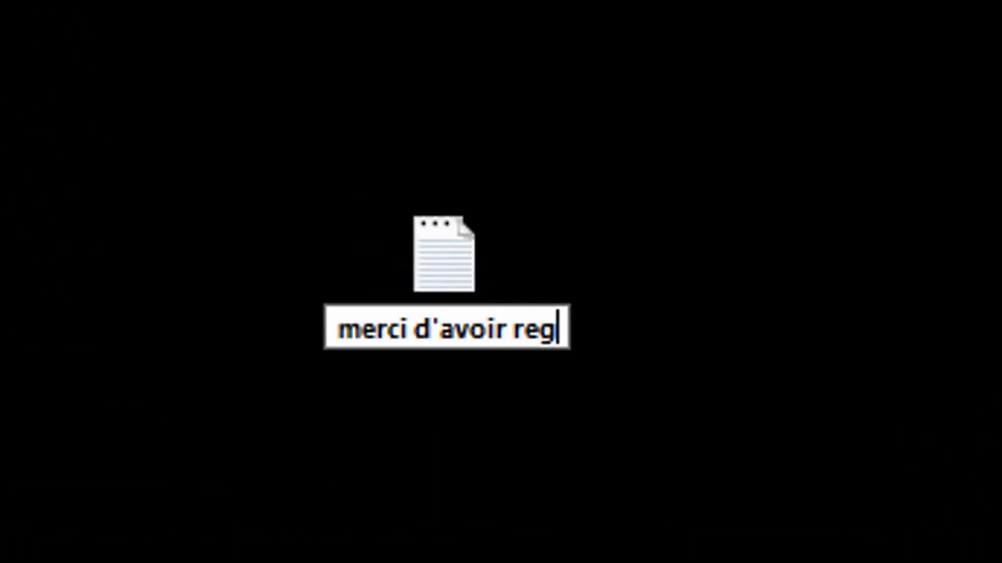
text(ardé la vidéo)
key(Return)
key(Return)
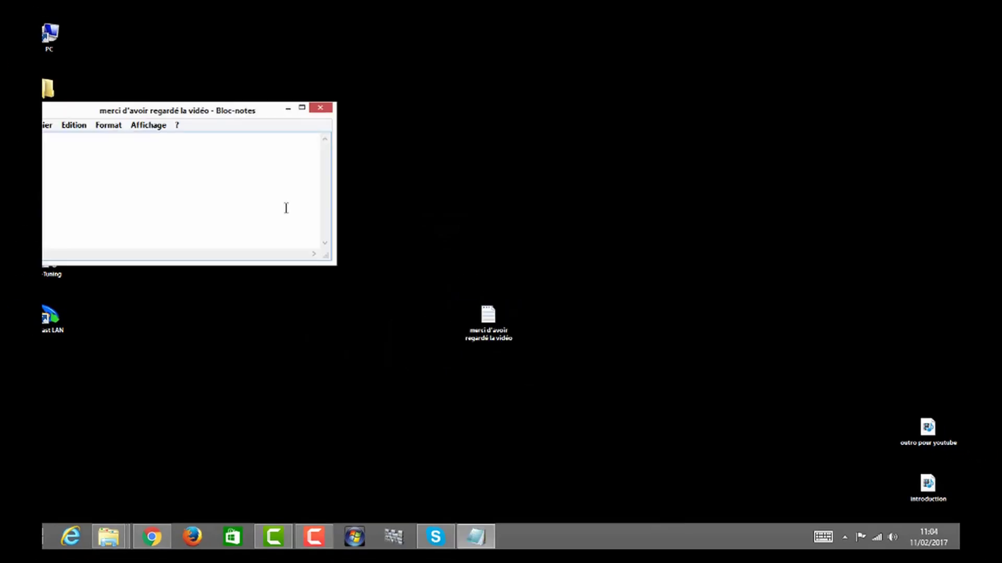
Step: Write "mettez des commentaires et n'ésitez pas a dire si mes vidéo vous plaisent autemp" in the empty document
text(mettez des c)
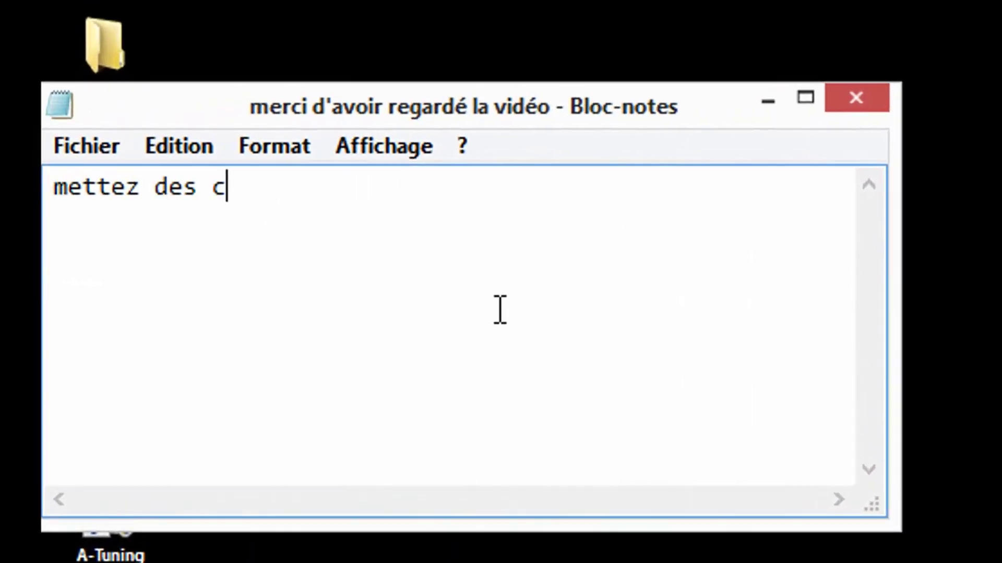
text(ommentaires et n'é)
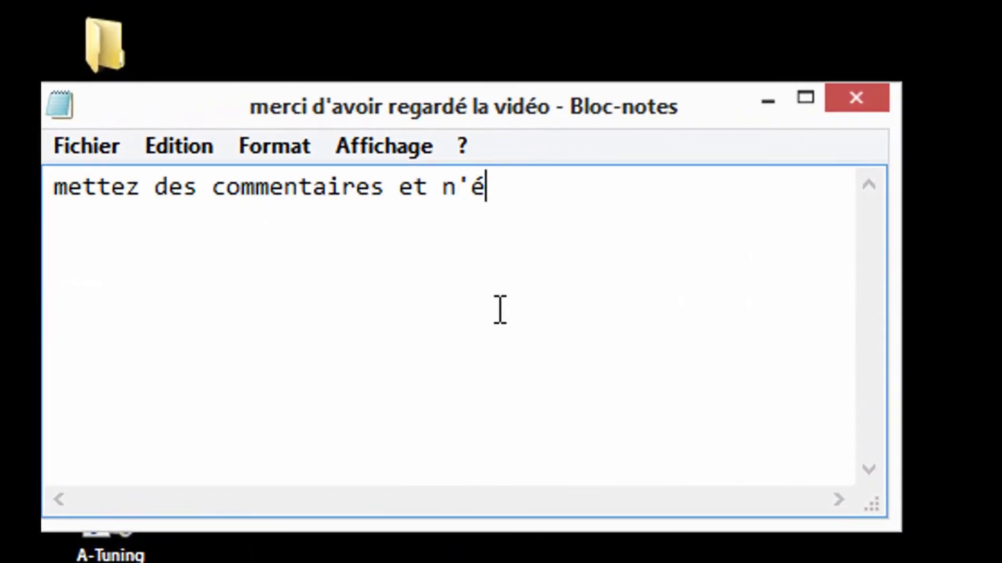
text(sitez pas a dire si mes)
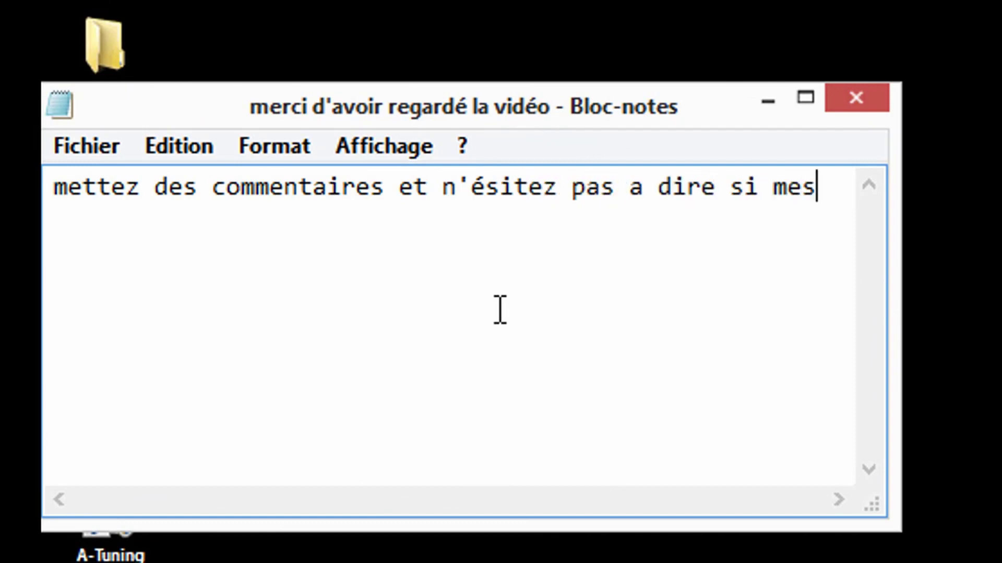
text( vidéo vous plaise)
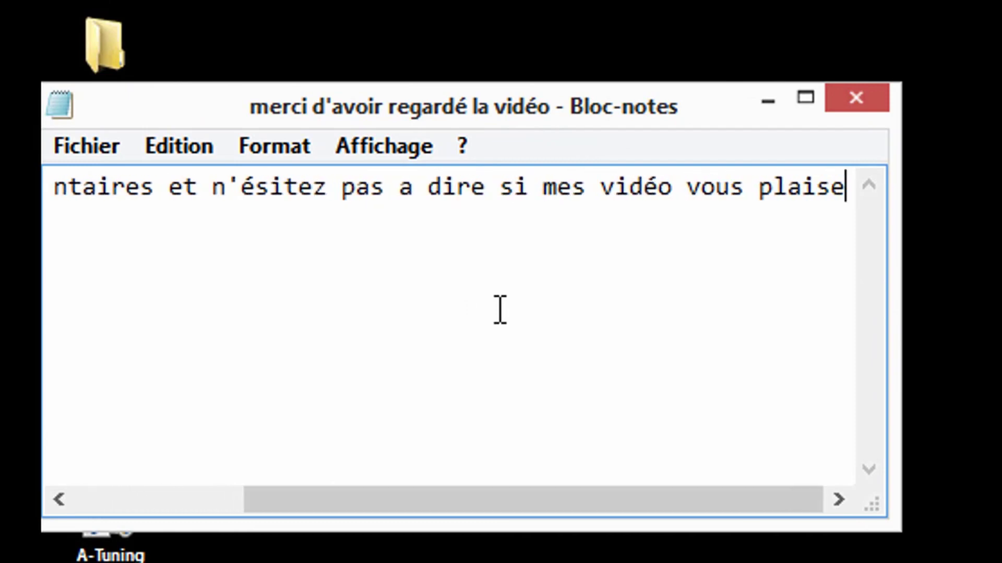
text(nt autemp)
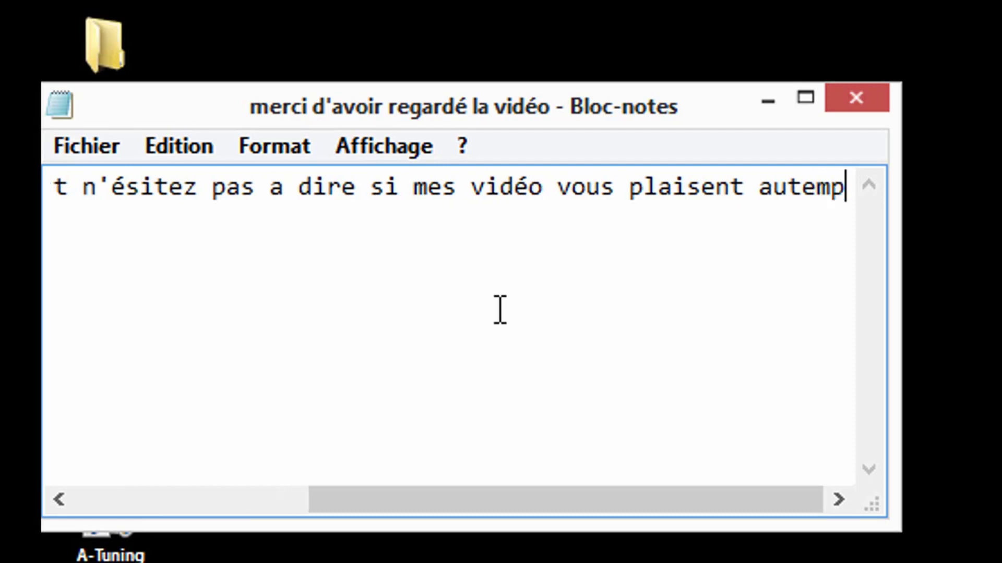
Step: Erase the whole message about comments from the document
key(BackSpace)
key(BackSpace)
key(BackSpace)
key(BackSpace)
key(BackSpace)
key(BackSpace)
key(BackSpace)
key(BackSpace)
key(BackSpace)
key(BackSpace)
key(BackSpace)
key(BackSpace)
key(BackSpace)
key(BackSpace)
key(BackSpace)
key(BackSpace)
key(BackSpace)
key(BackSpace)
key(BackSpace)
key(BackSpace)
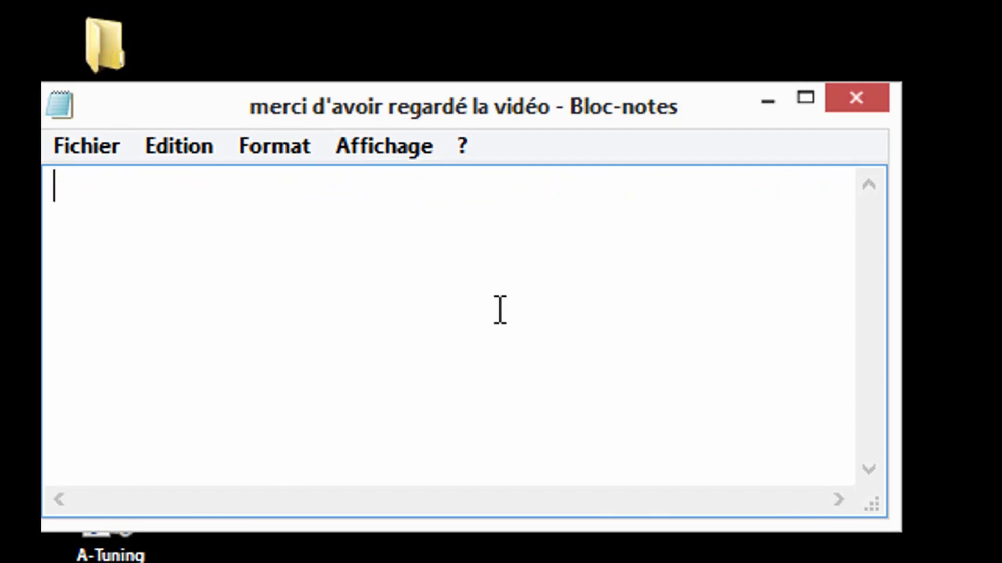
Step: Write "abonnez vous si vous le voules et sinon je vous dit bye et a une prochaine vidéo ;-D" in the document
text(abbonez)
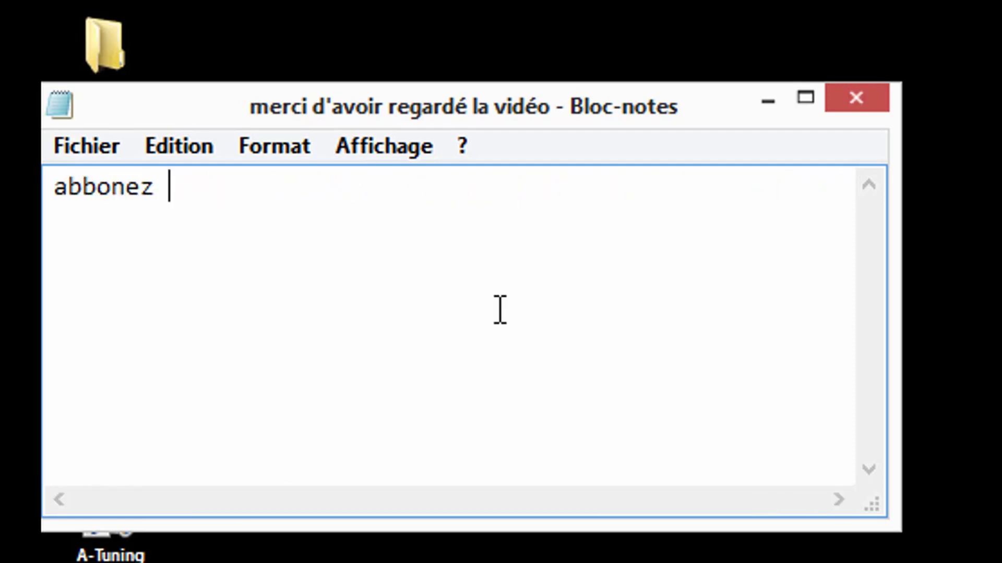
key(Left)
key(Left)
key(Left)
key(Left)
key(Left)
key(BackSpace)
key(Right)
key(Right)
key(Right)
key(Left)
text(n)
key(End)
text(vo)
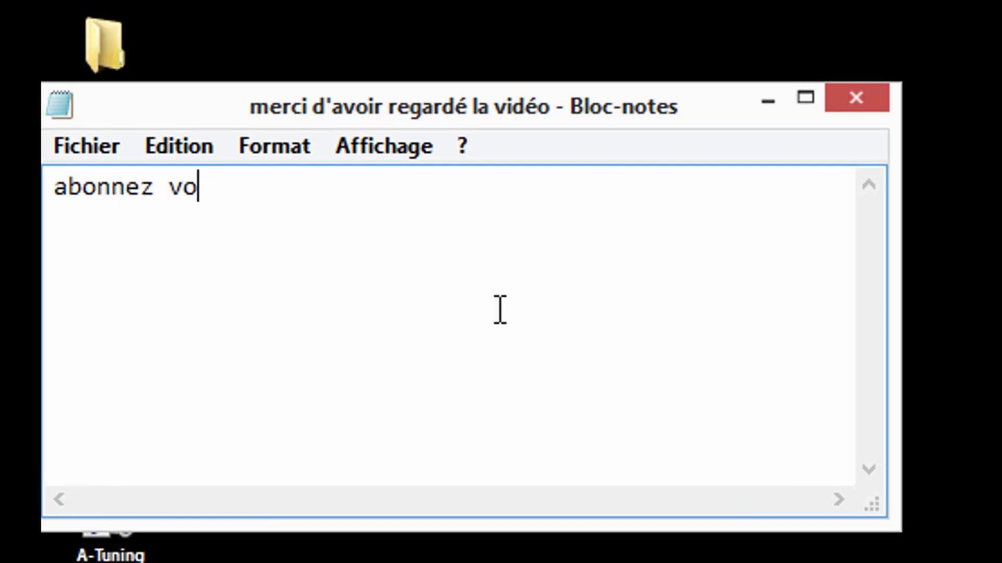
text(us si vous le voules et so)
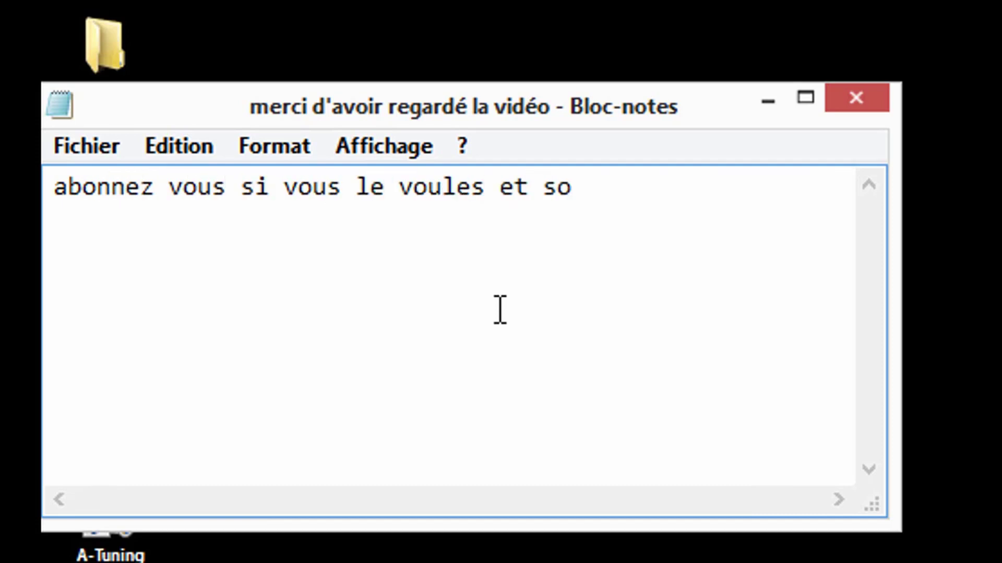
key(BackSpace)
text(inon je vous dit)
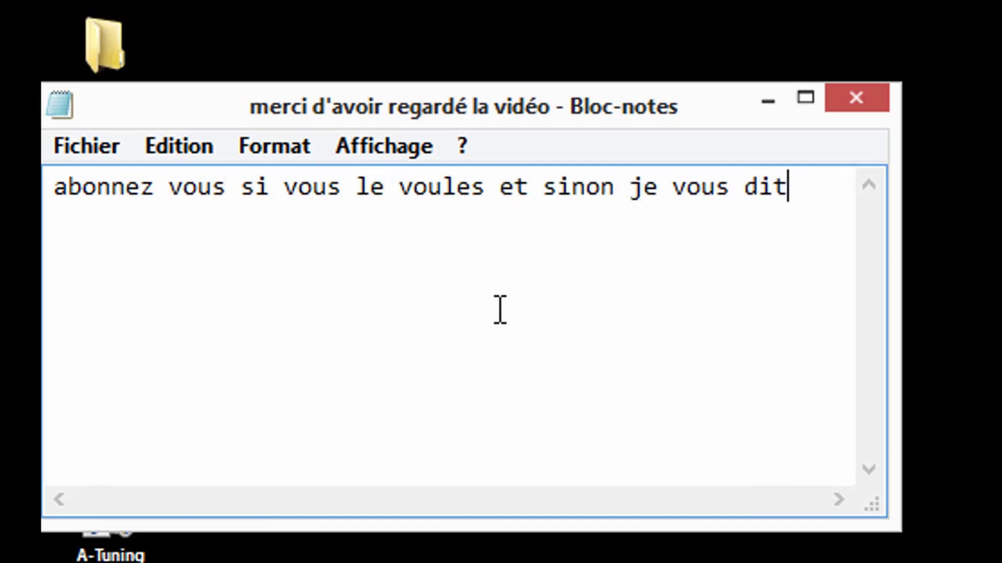
text( bye et a une proch)
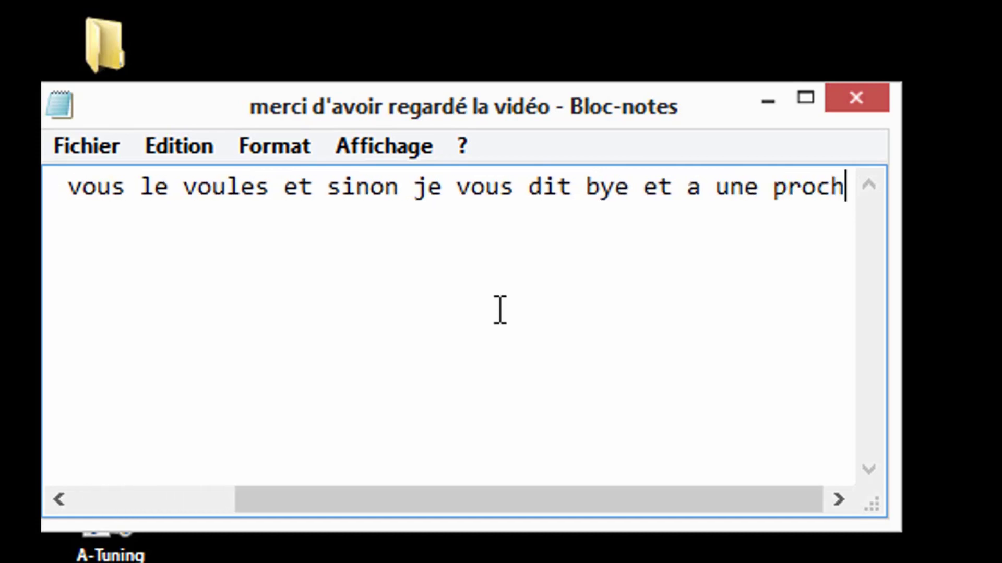
text(aine vidéo ;-D)
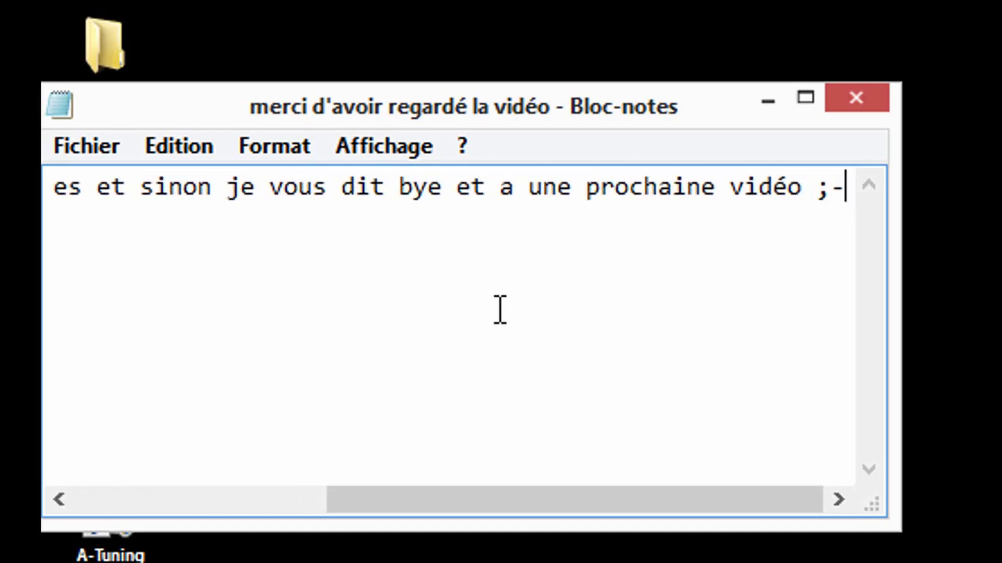